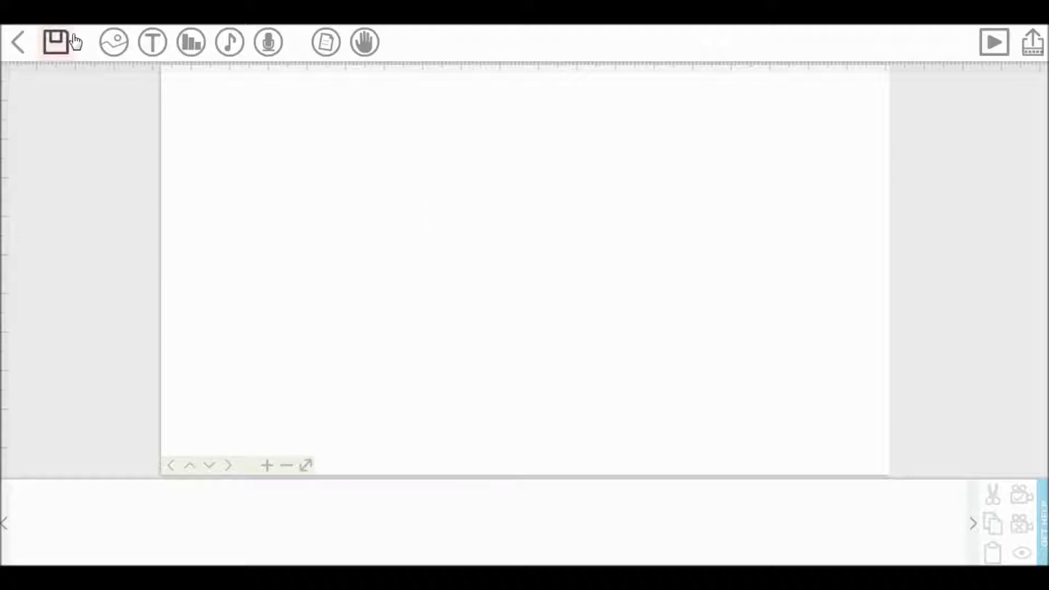
Open the Add text dialog from the T icon in the top toolbar.
click(159, 46)
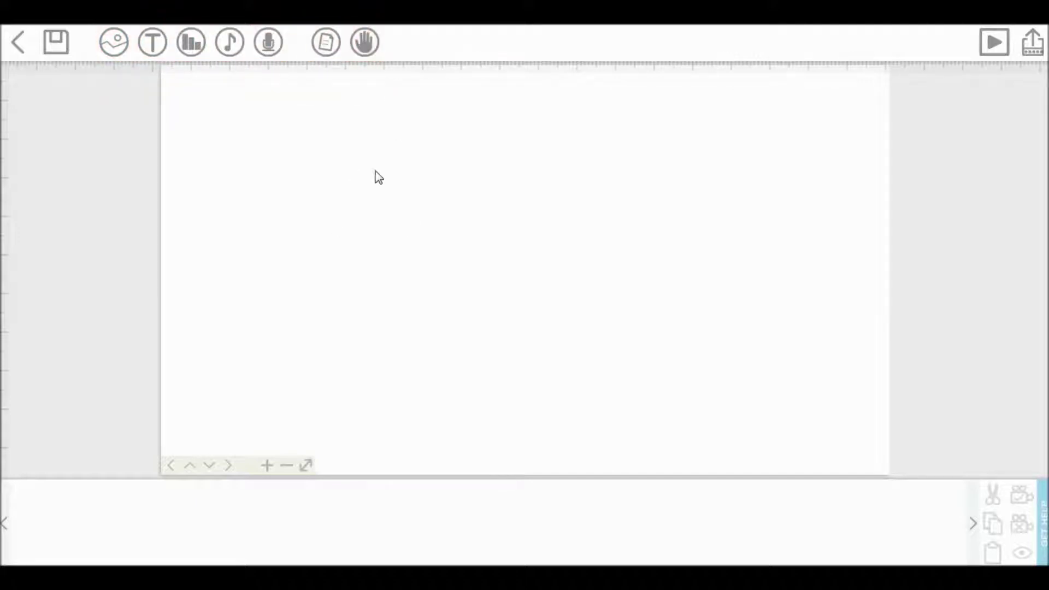
click(146, 44)
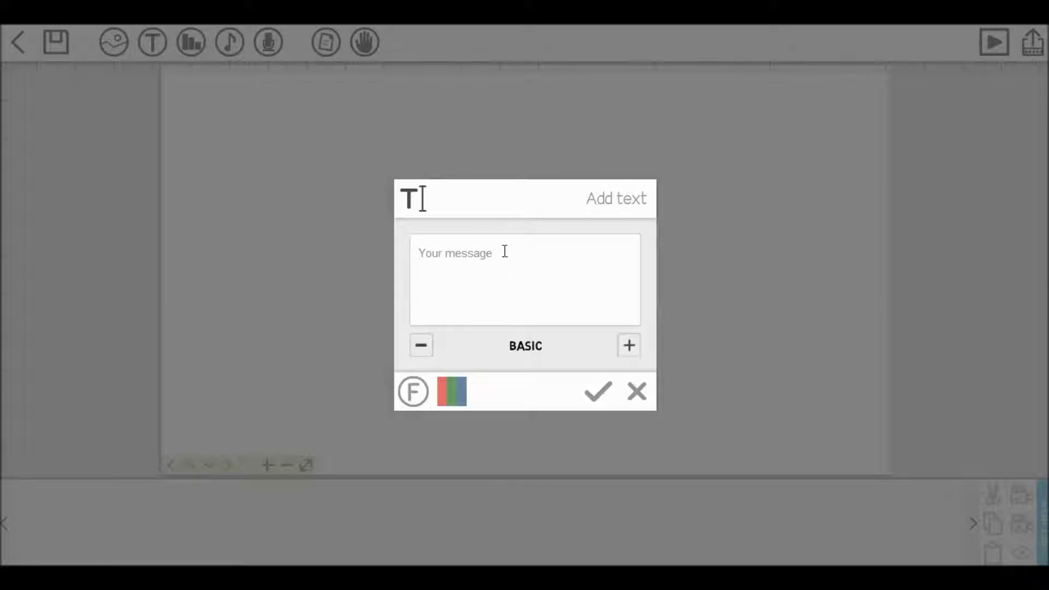
Add 'text 1' to the canvas in the imported Aparajita font.
text(text 1)
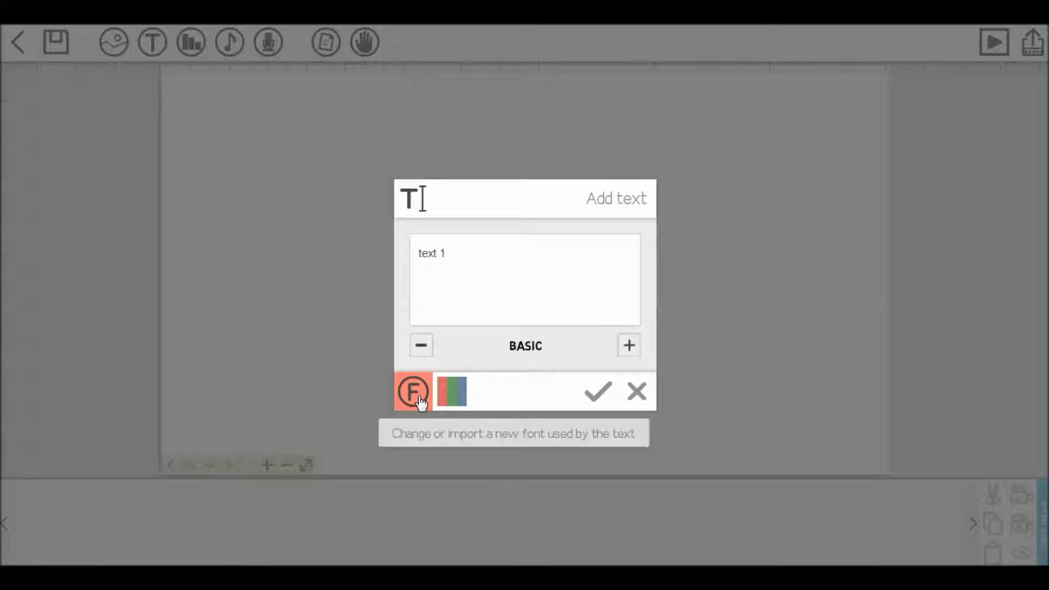
click(486, 421)
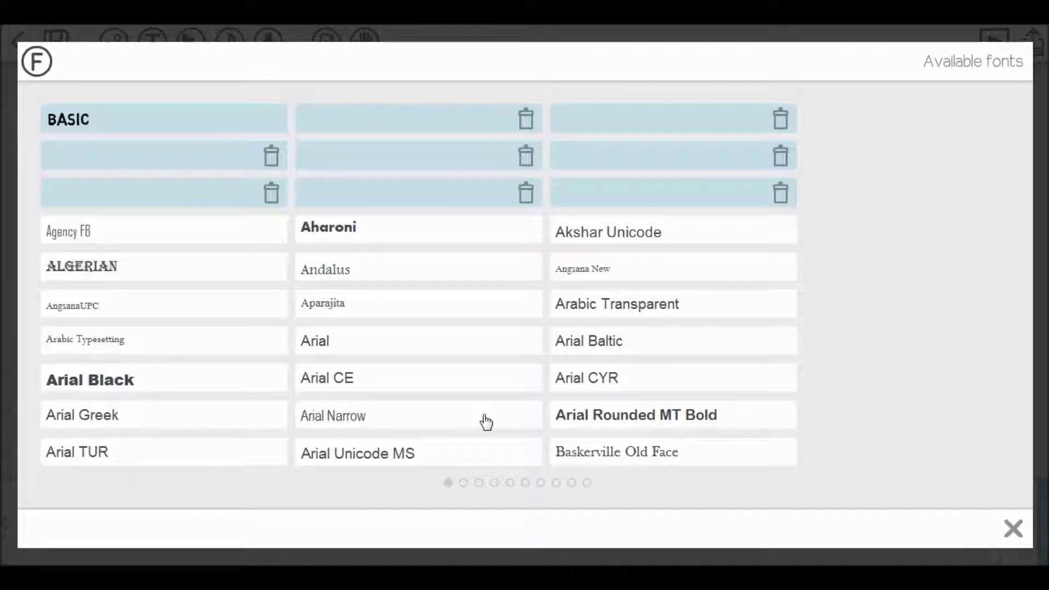
scroll(691, 339, down, 4)
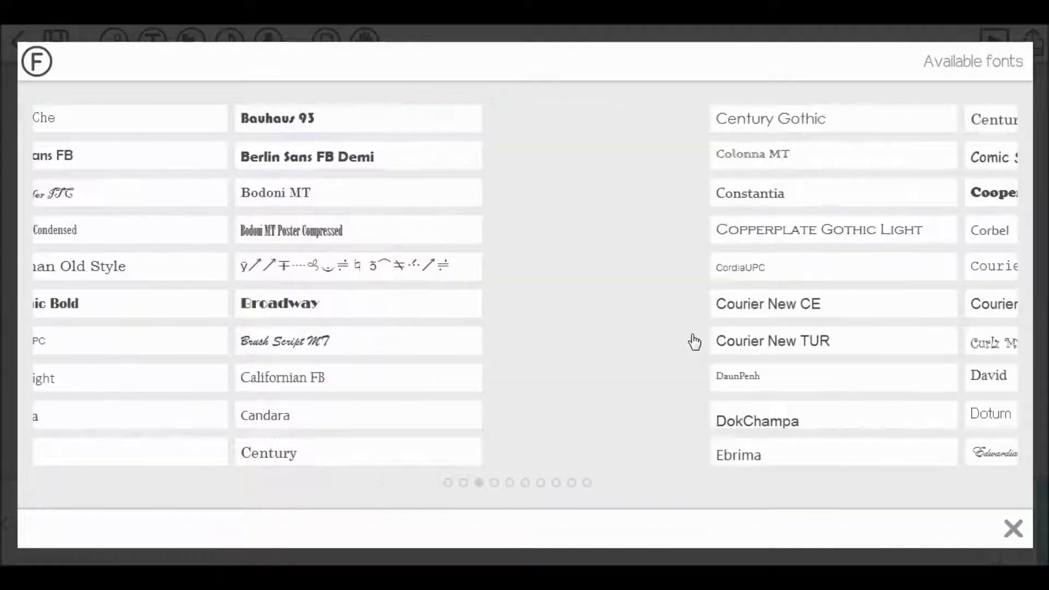
scroll(694, 342, down, 1)
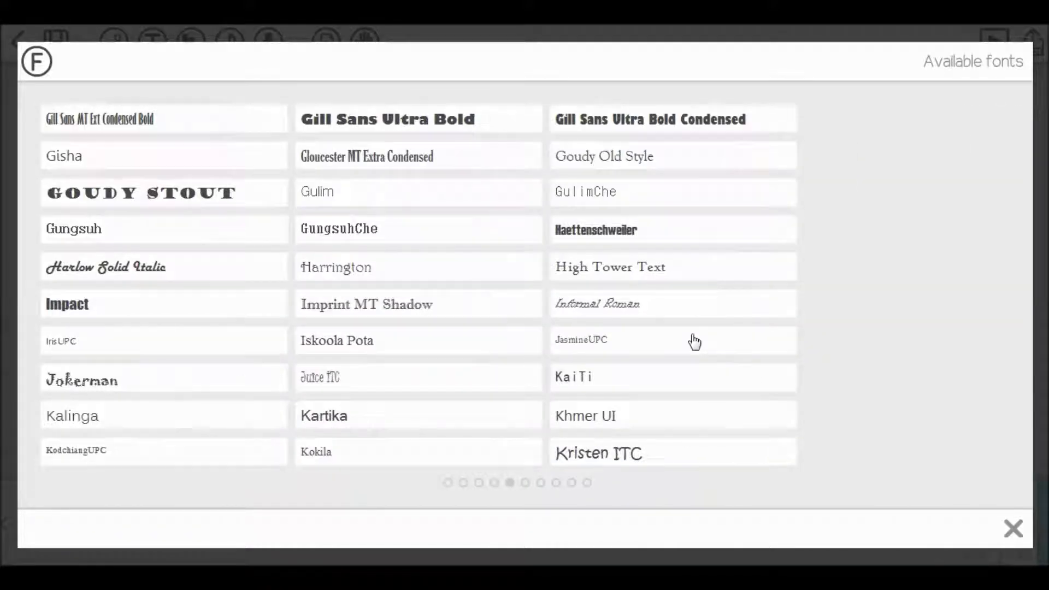
scroll(694, 341, up, 5)
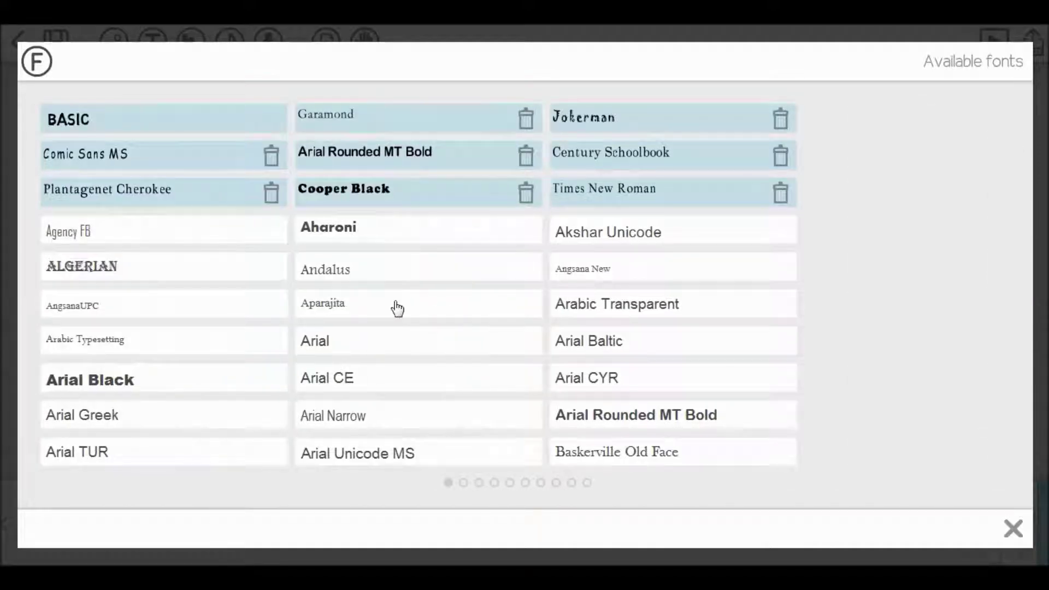
click(396, 307)
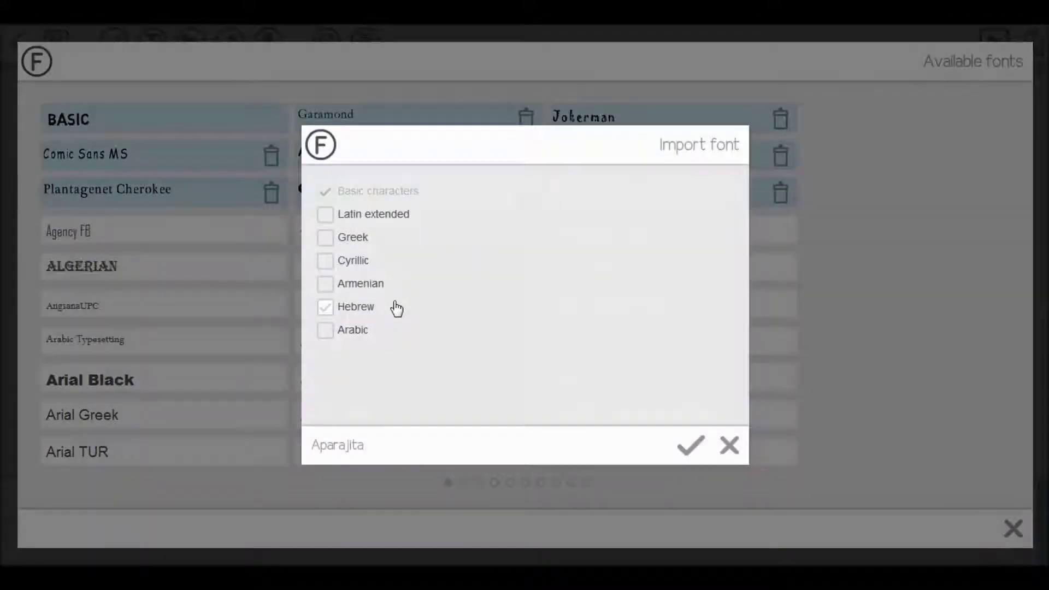
click(692, 447)
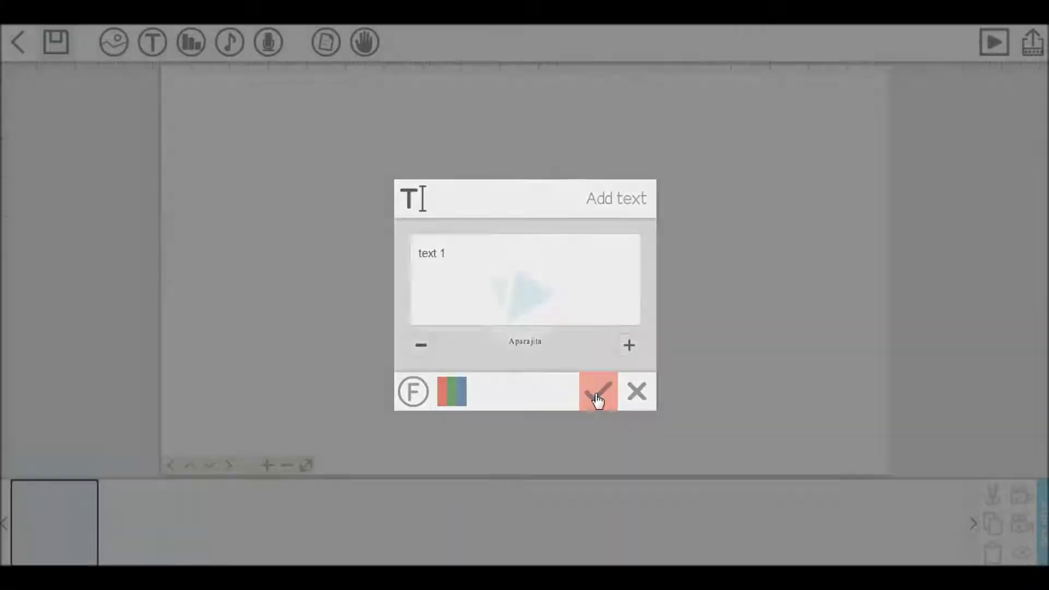
click(598, 400)
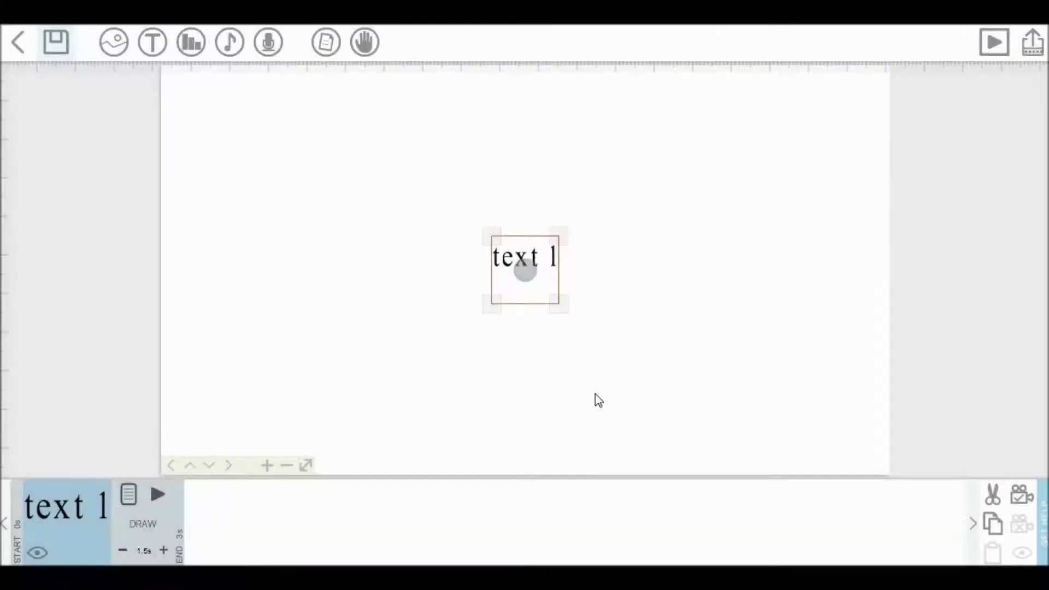
Change text 1's colour to red in its Text Properties.
double_click(538, 252)
click(536, 253)
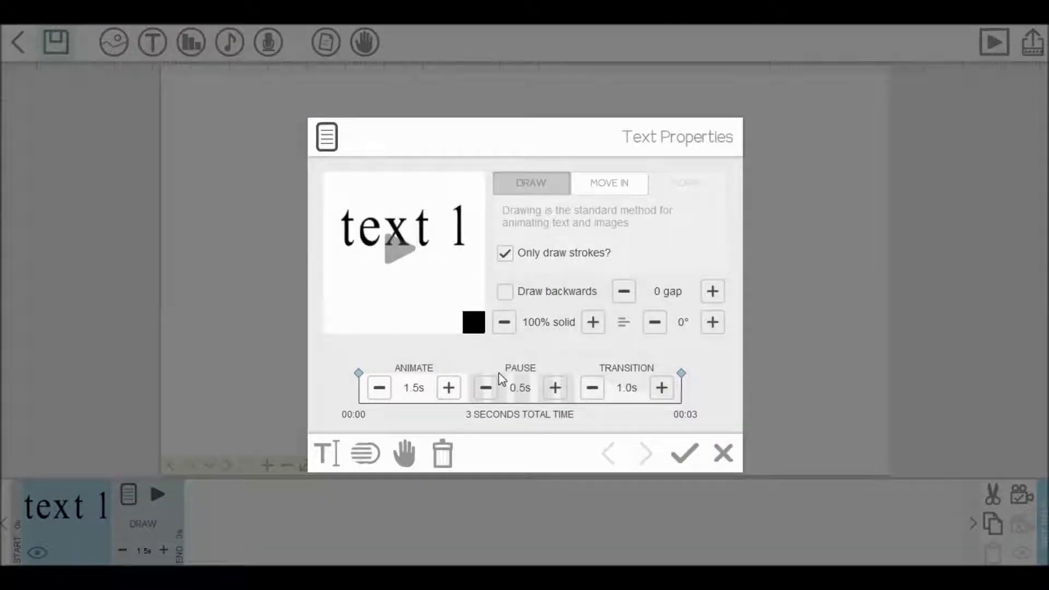
click(479, 323)
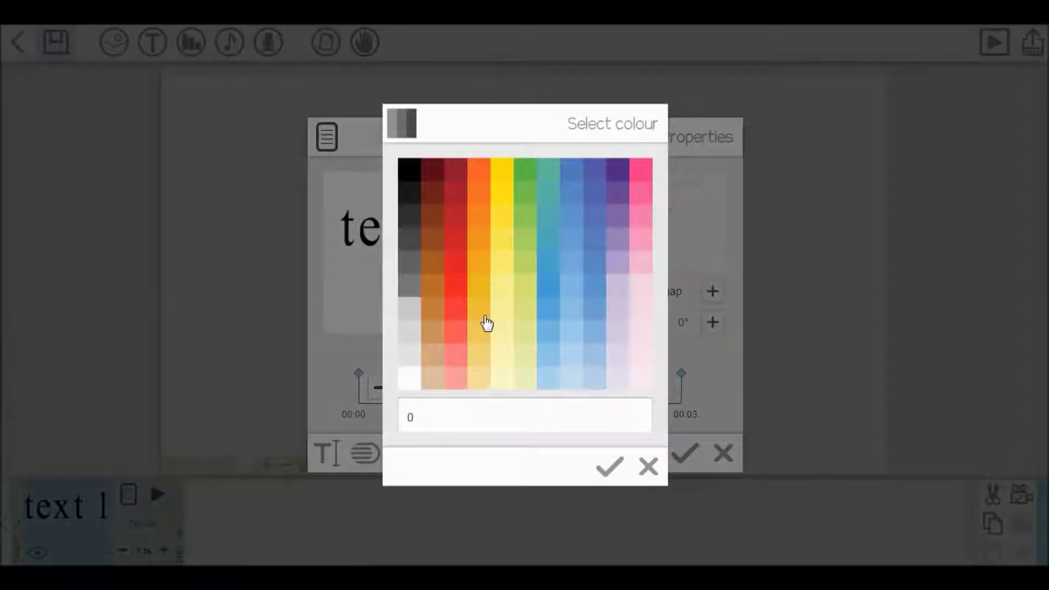
click(463, 293)
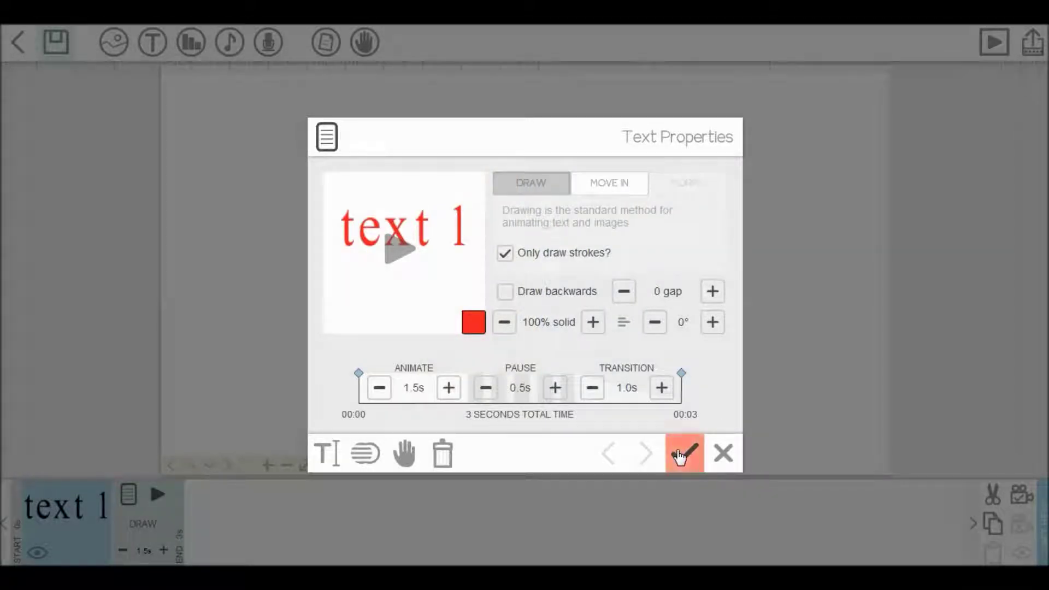
click(680, 455)
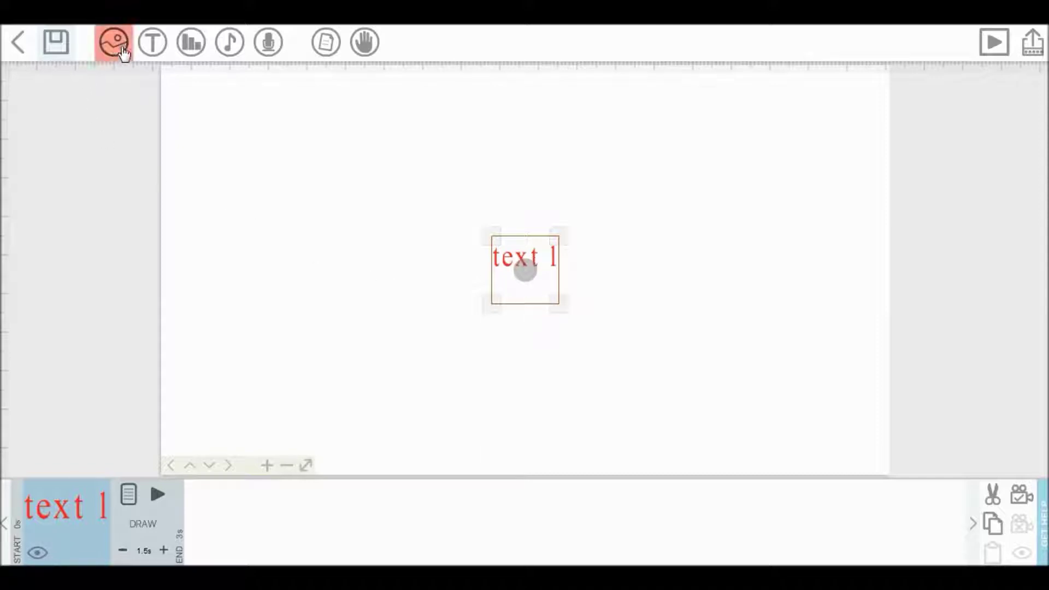
Add a purple 'text 2' element and move it to the lower left of the canvas.
click(153, 42)
text(text 2)
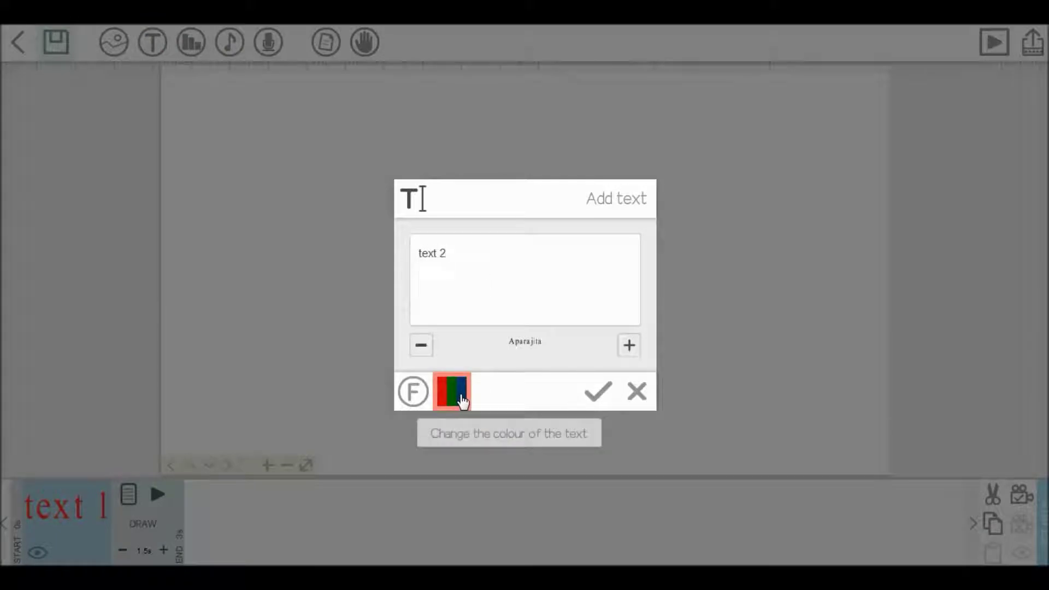
click(448, 407)
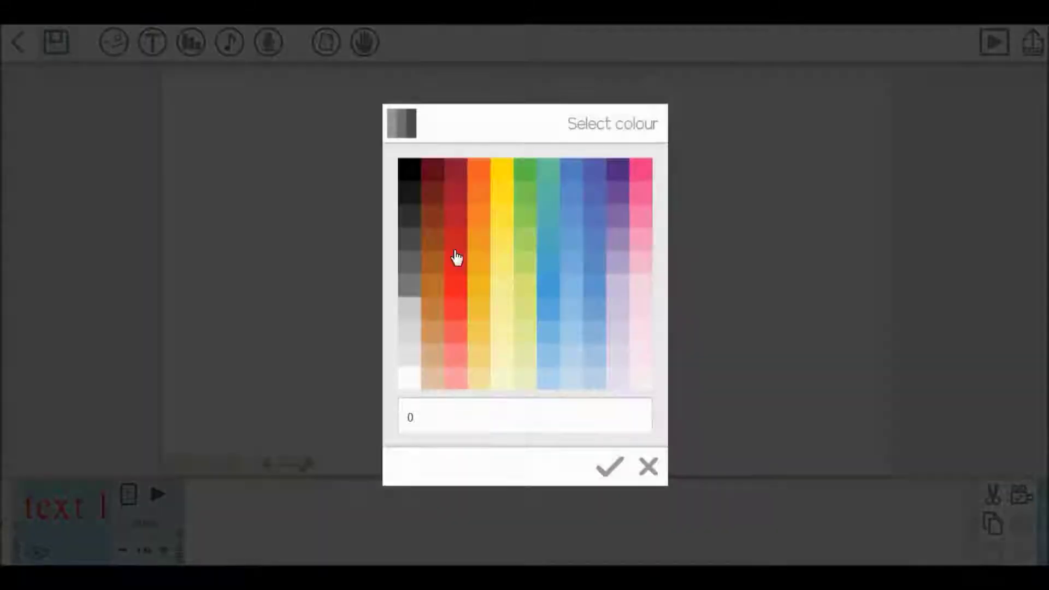
click(622, 175)
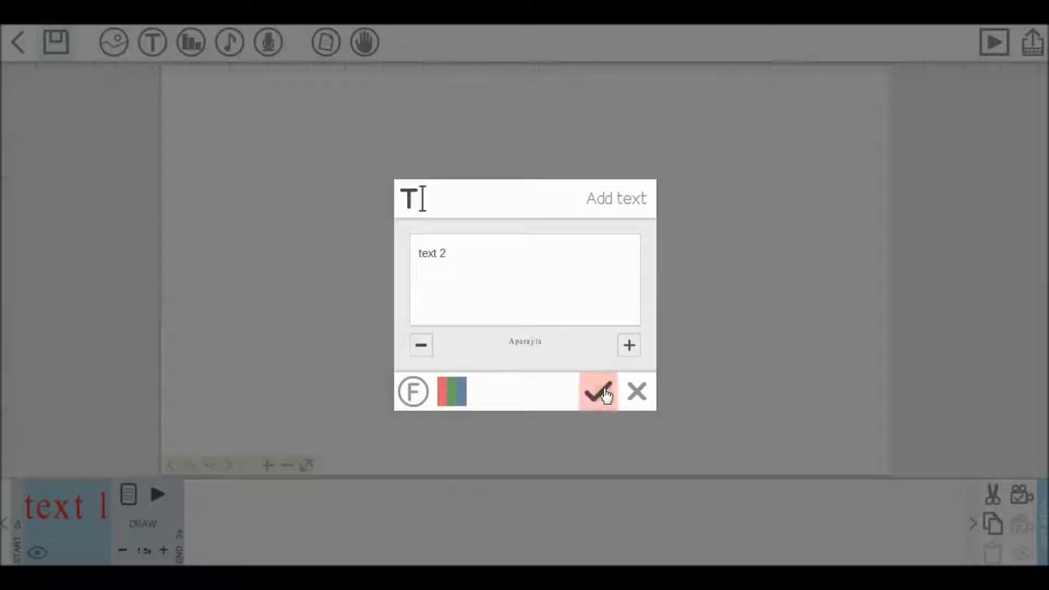
click(601, 392)
drag(525, 266, 381, 334)
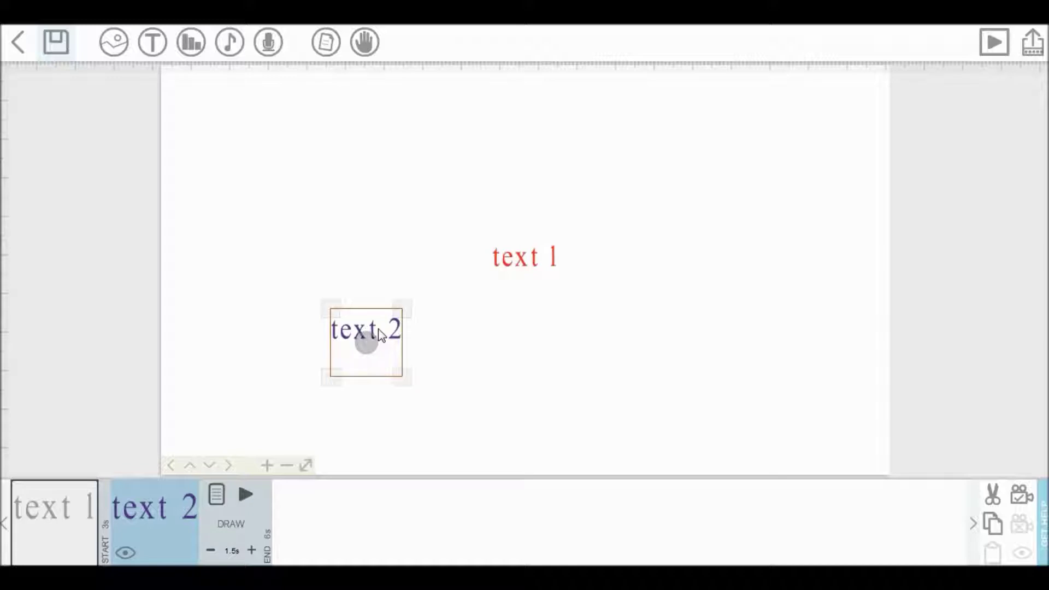
Enlarge red text 1 and move it to the top-right of the canvas.
click(538, 264)
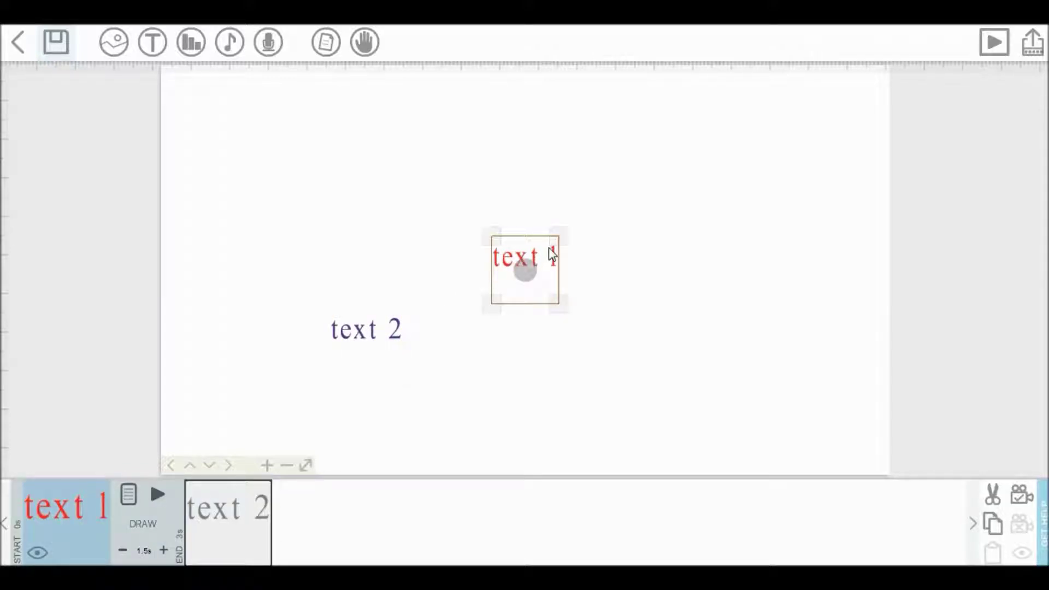
drag(558, 247, 744, 222)
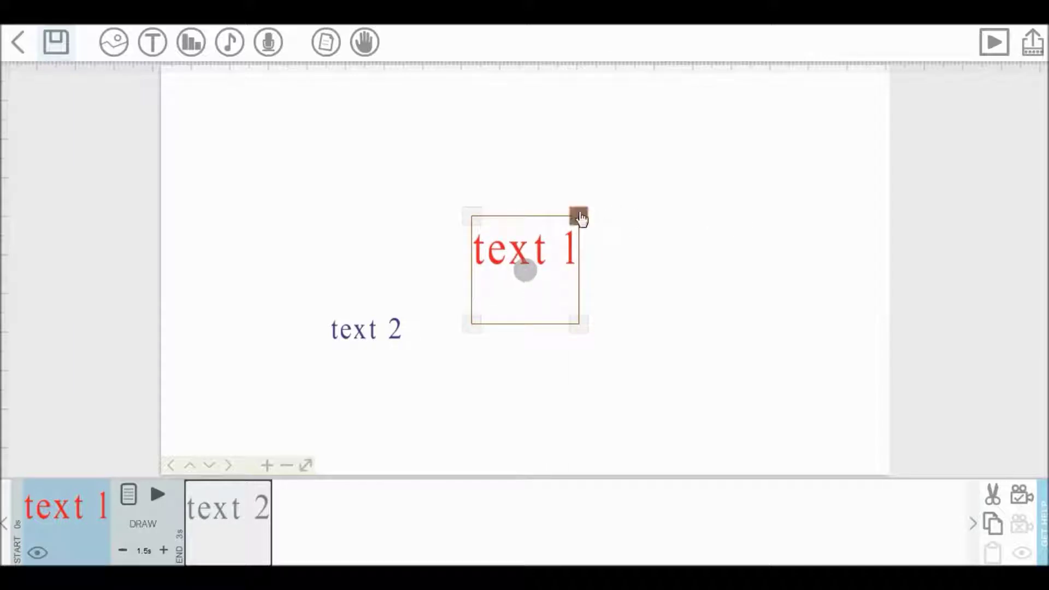
drag(579, 217, 672, 216)
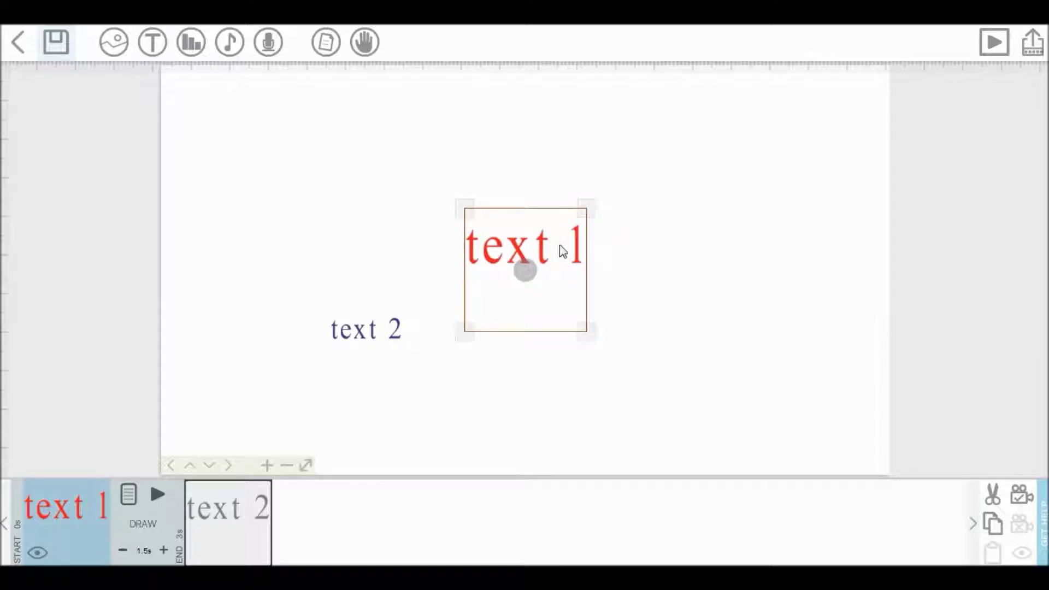
drag(562, 243, 814, 145)
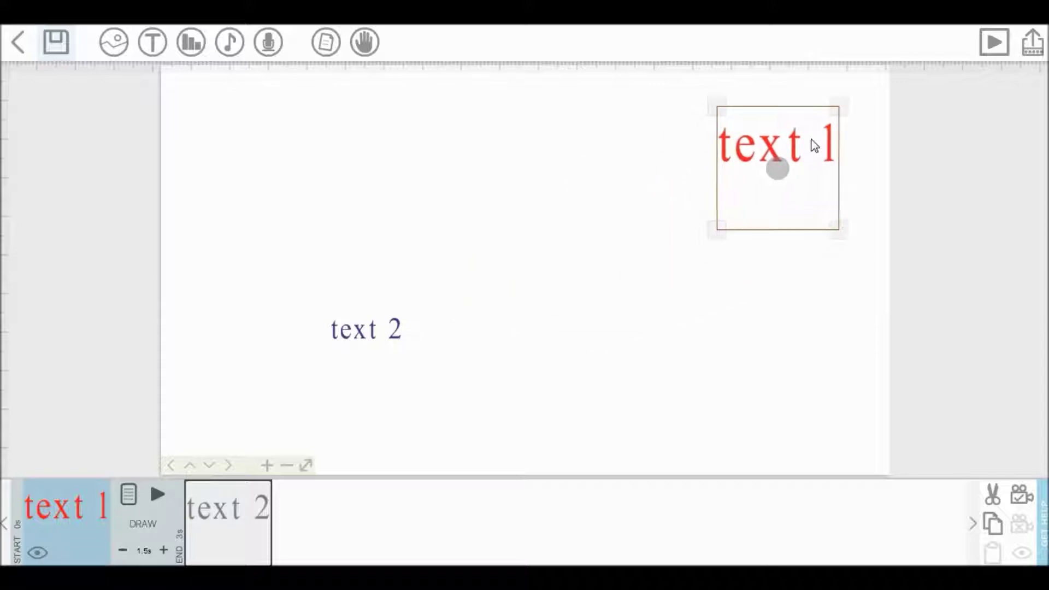
click(119, 55)
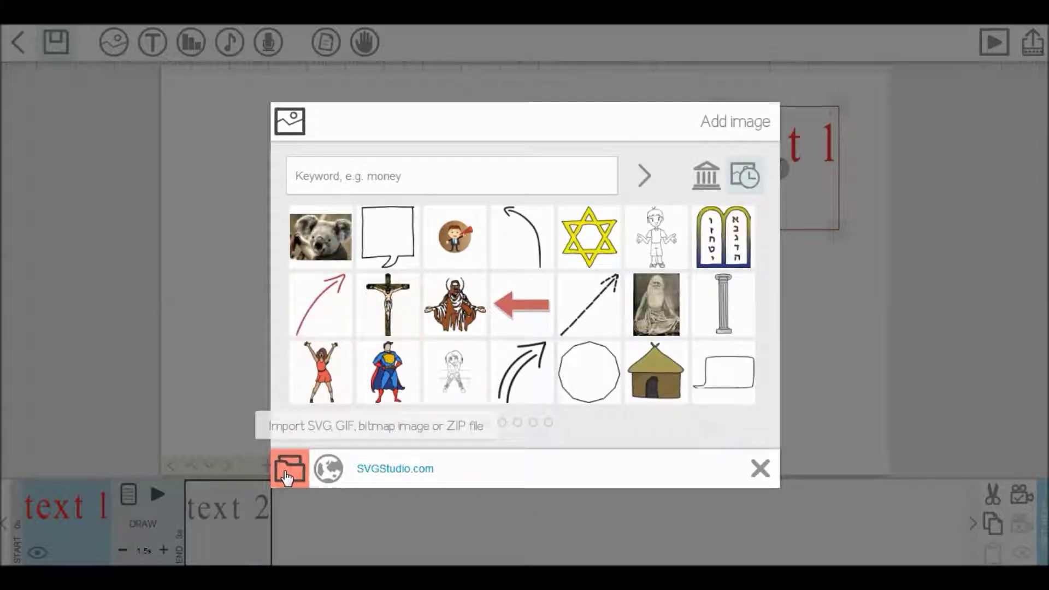
Import the Lighthouse picture from file and place it down and right beside text 2.
click(298, 468)
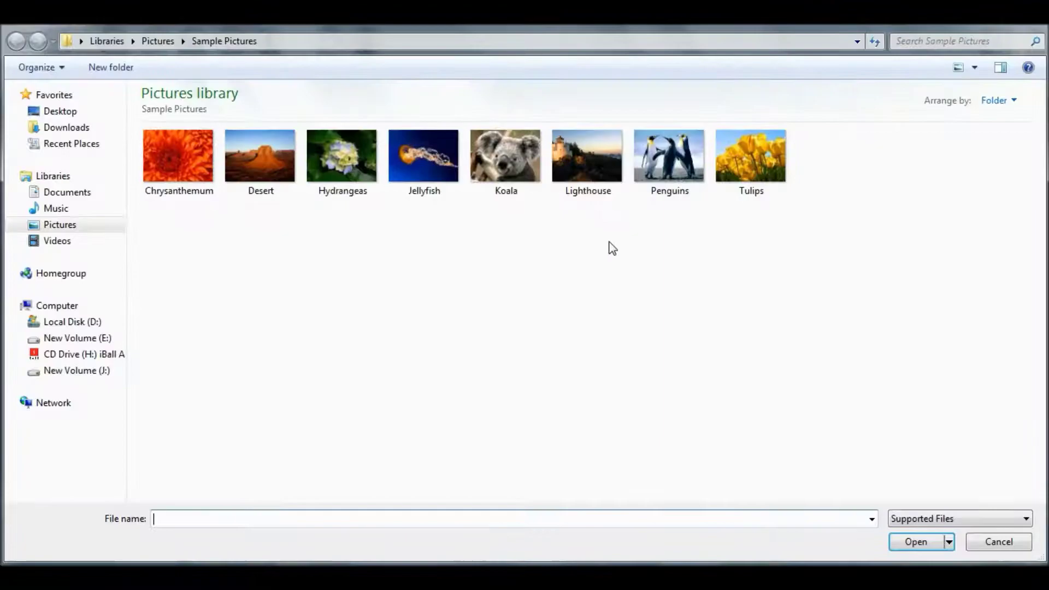
click(588, 156)
click(916, 543)
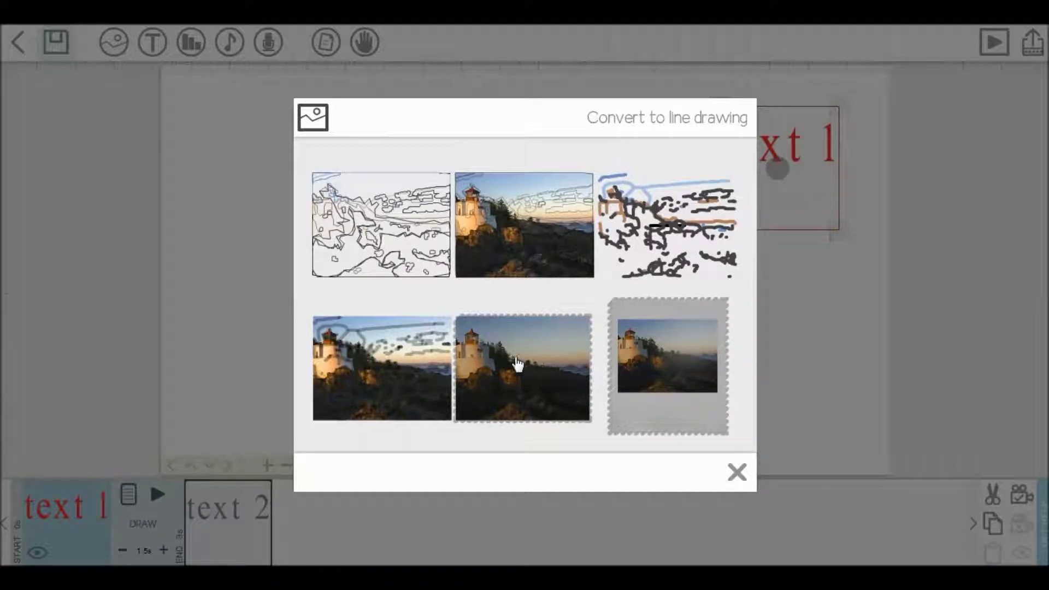
click(508, 362)
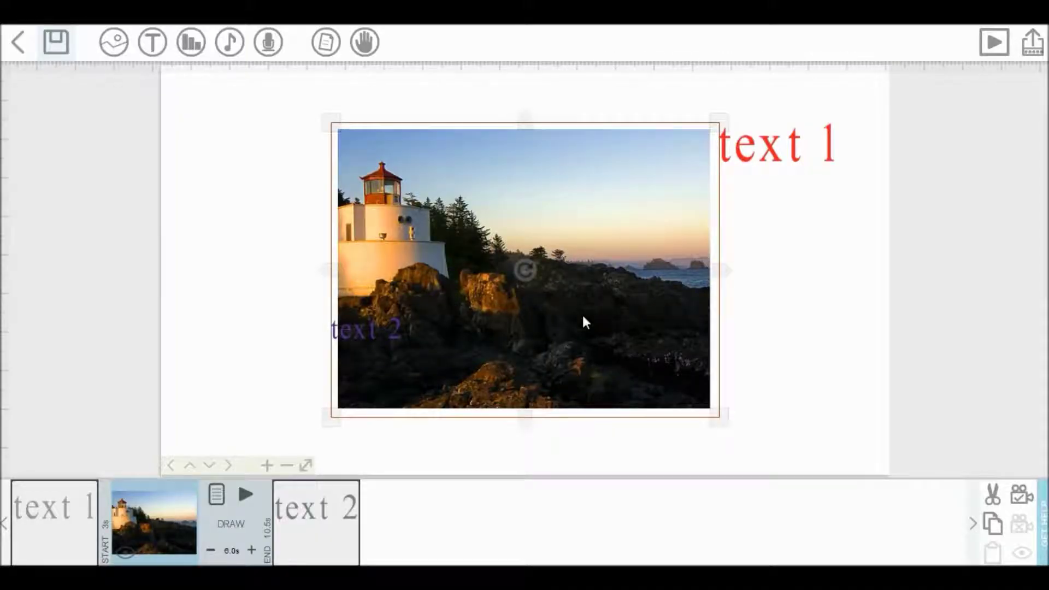
drag(562, 304, 646, 326)
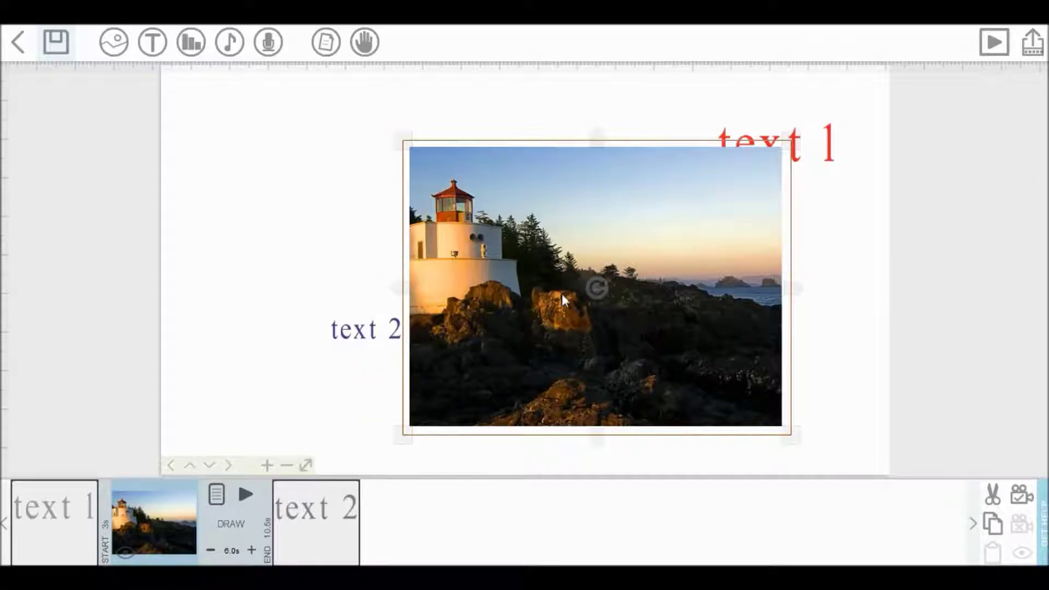
click(114, 51)
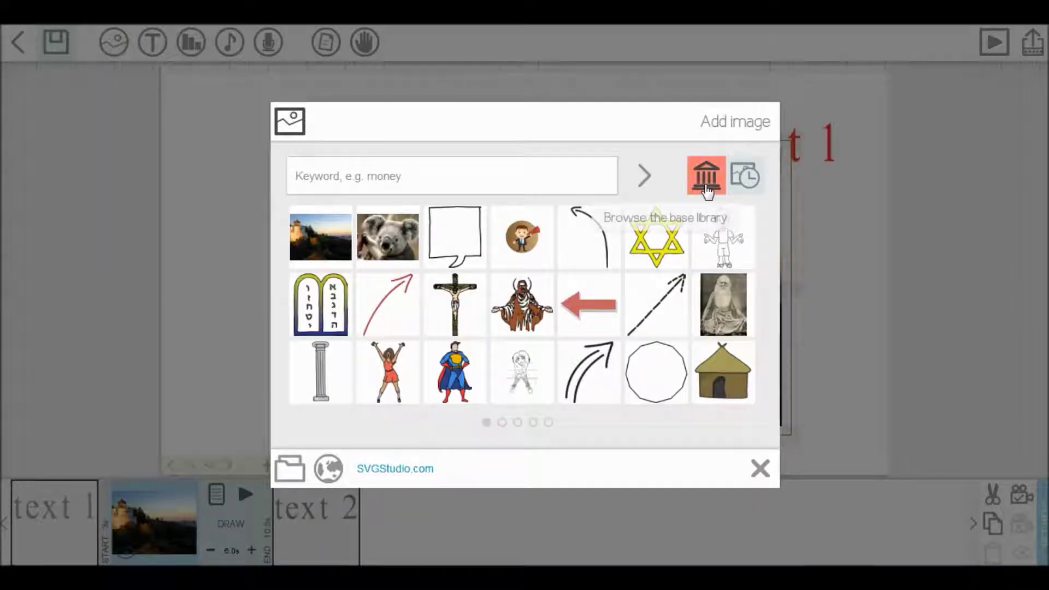
Add the pointing woman figure from the library's PEOPLE category.
click(709, 188)
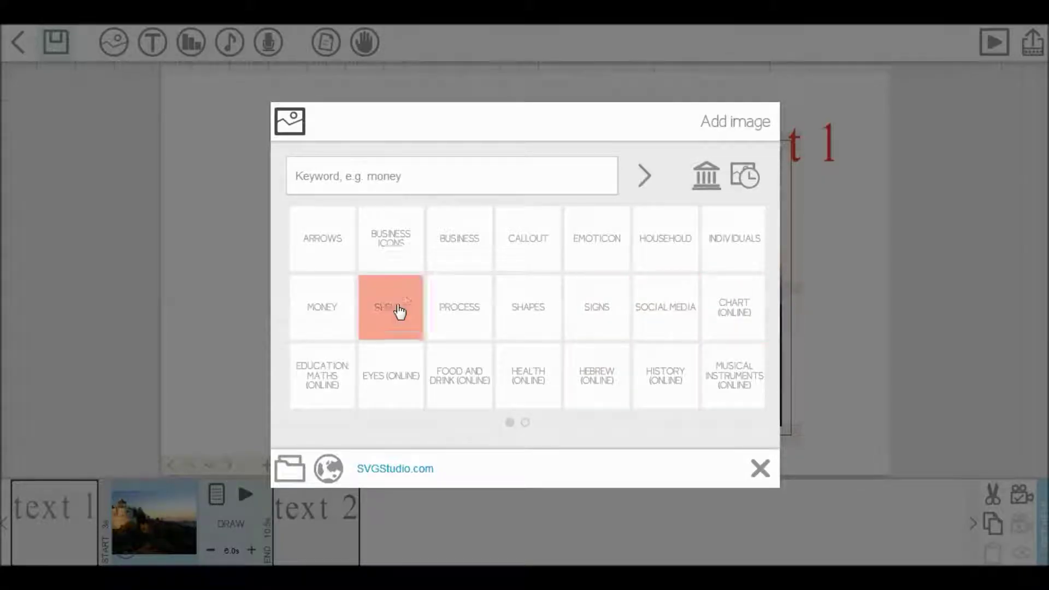
scroll(534, 321, down, 5)
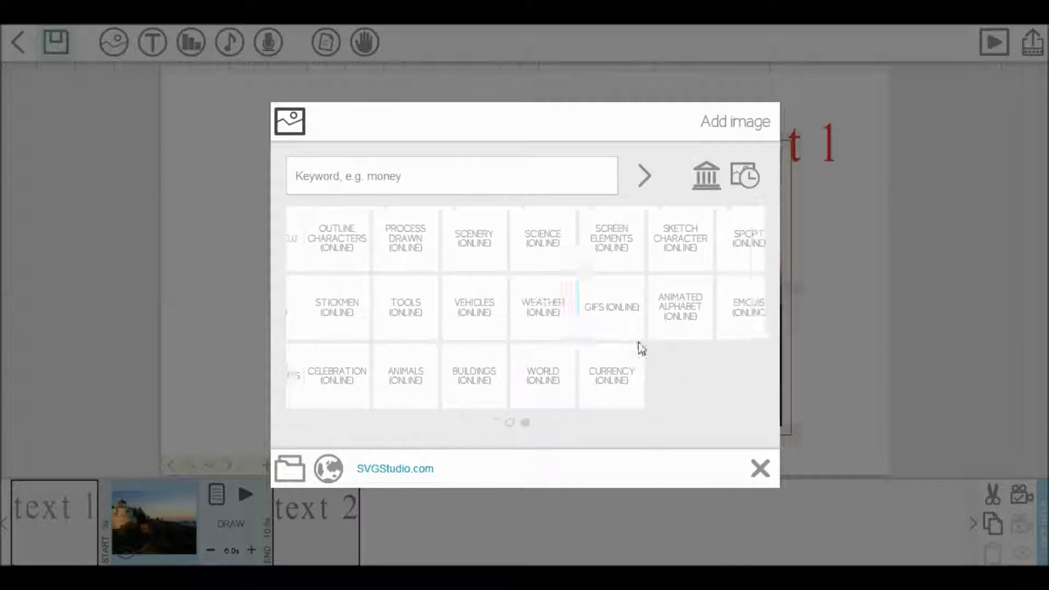
scroll(576, 340, up, 5)
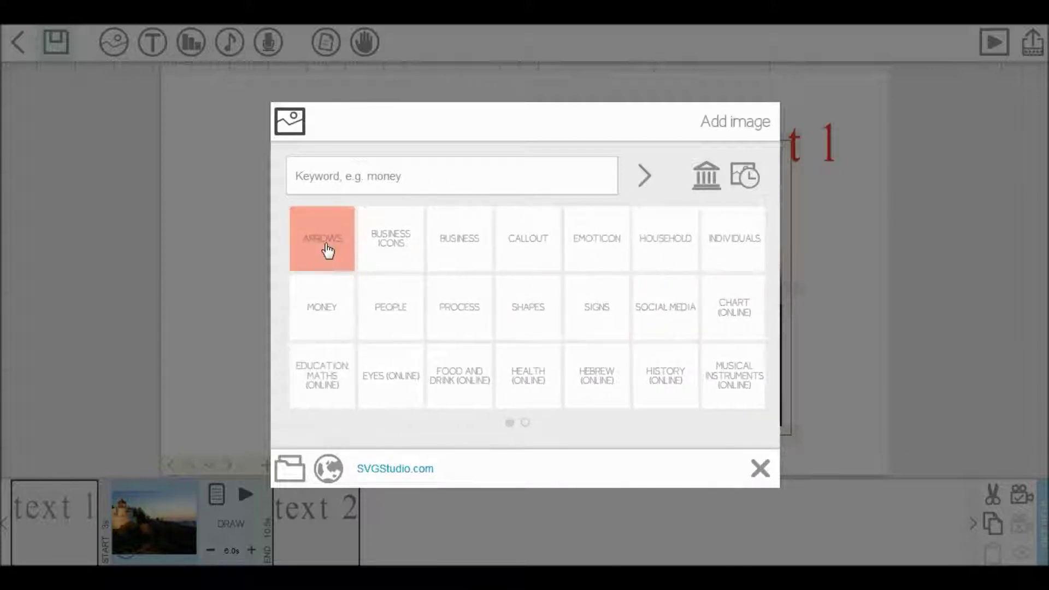
click(386, 311)
click(723, 368)
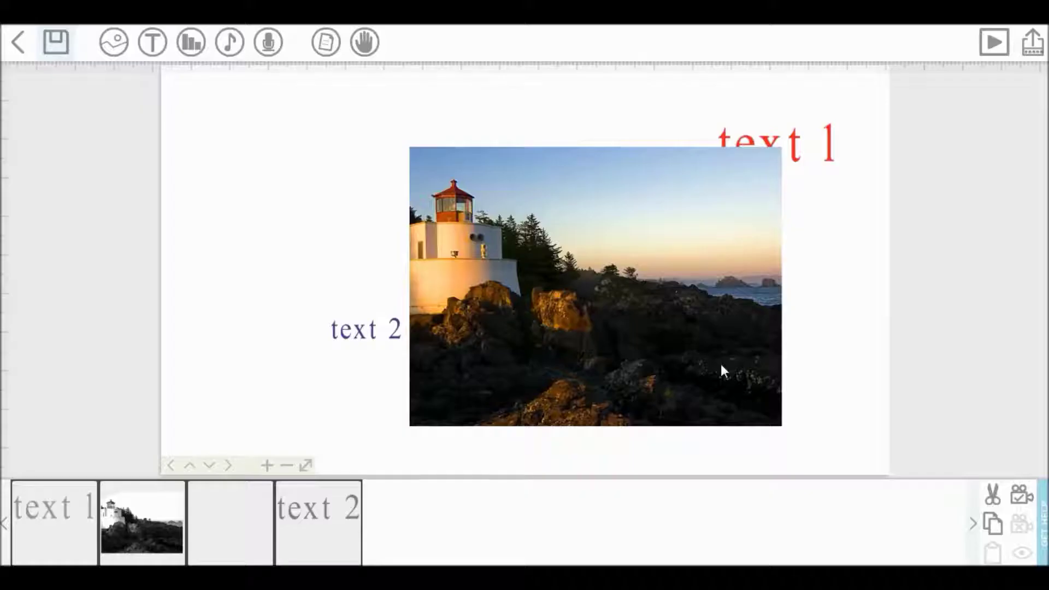
Position the woman at upper left, the lighthouse lower right, and text 2 below her.
drag(525, 268, 281, 221)
drag(555, 233, 621, 268)
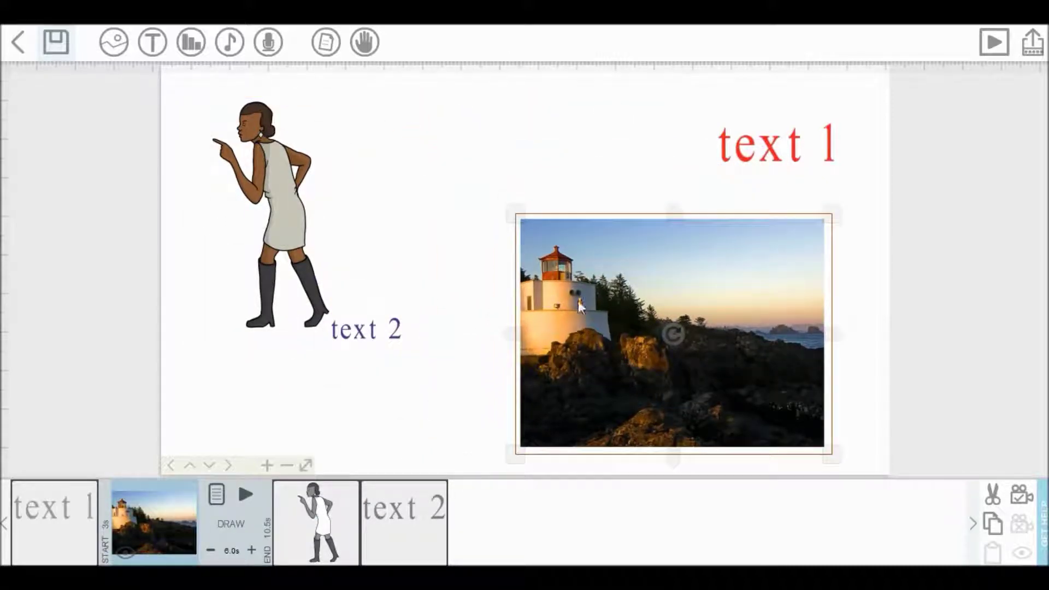
drag(391, 335, 366, 389)
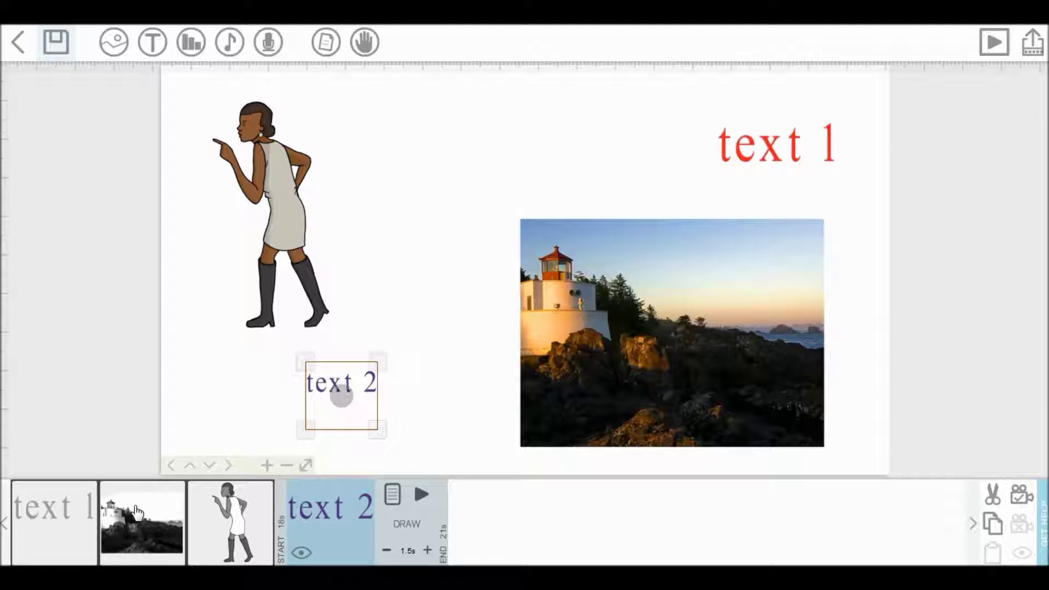
Drag timeline thumbnails so text 2 follows text 1 and the woman precedes the lighthouse.
drag(370, 515, 142, 516)
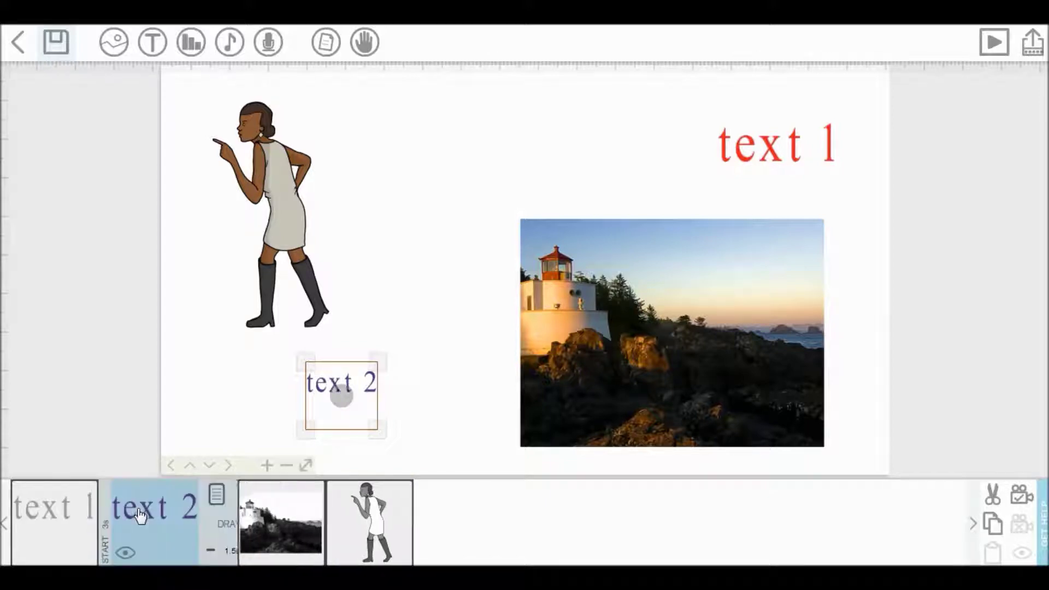
click(378, 521)
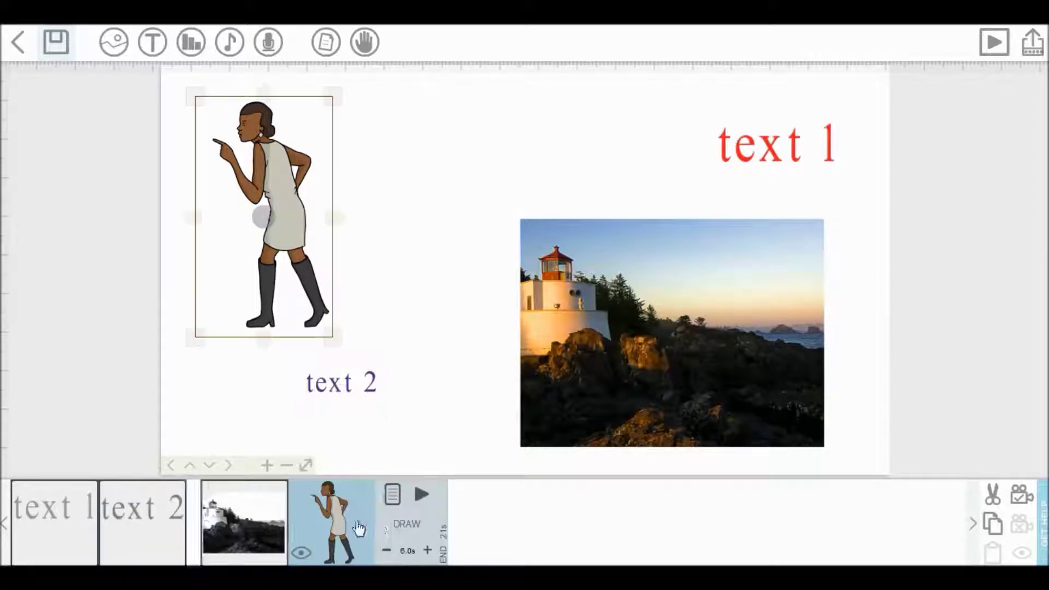
drag(378, 520, 216, 514)
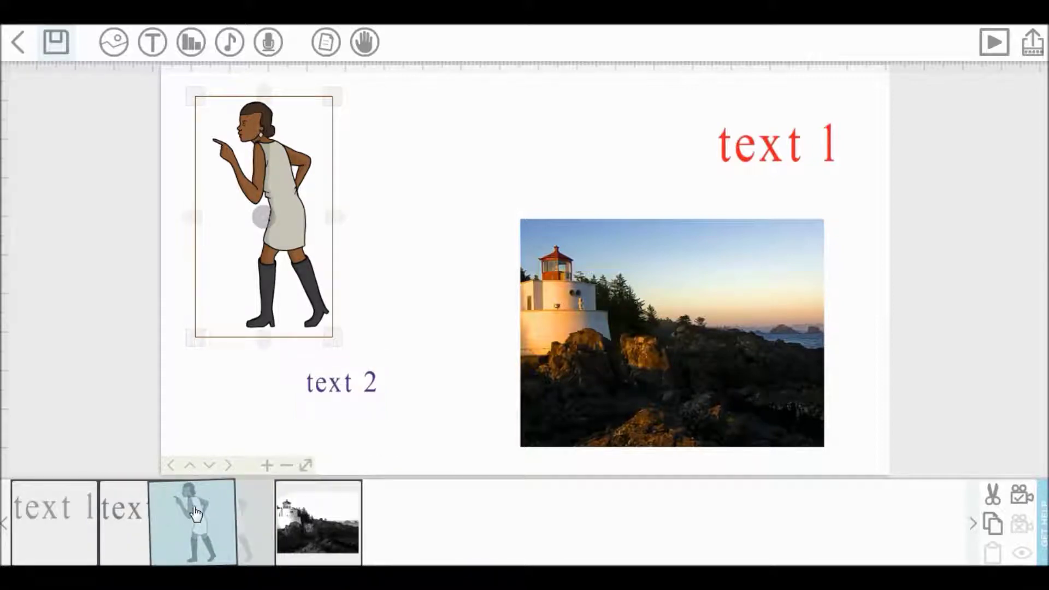
click(69, 523)
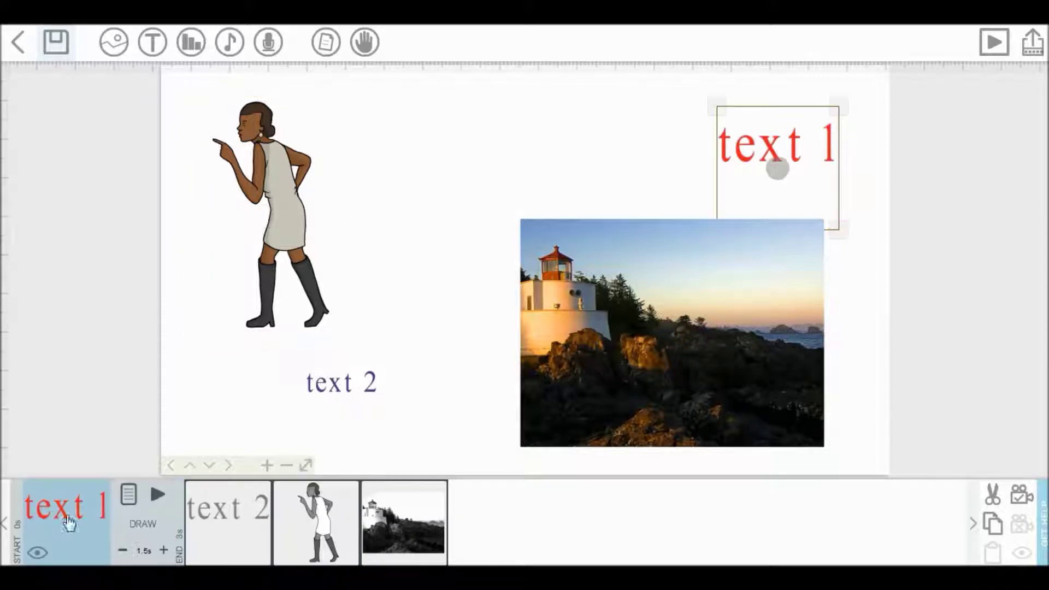
Raise text 1's Animate time from 1.5s to 5.0s, preview it, and confirm.
click(129, 497)
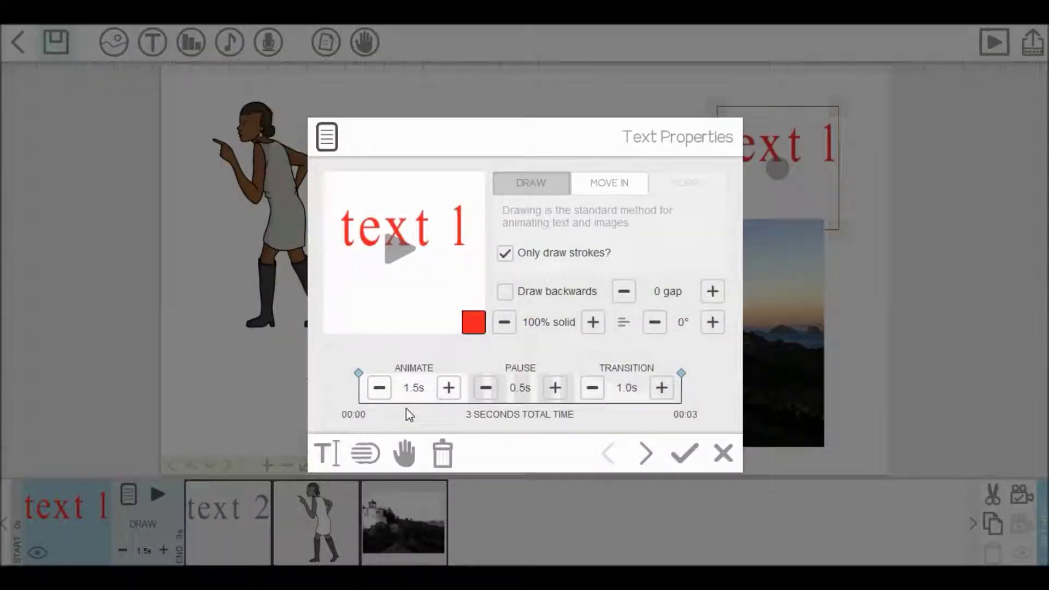
click(457, 392)
click(457, 391)
click(457, 392)
click(457, 392)
click(457, 392)
click(457, 392)
click(457, 392)
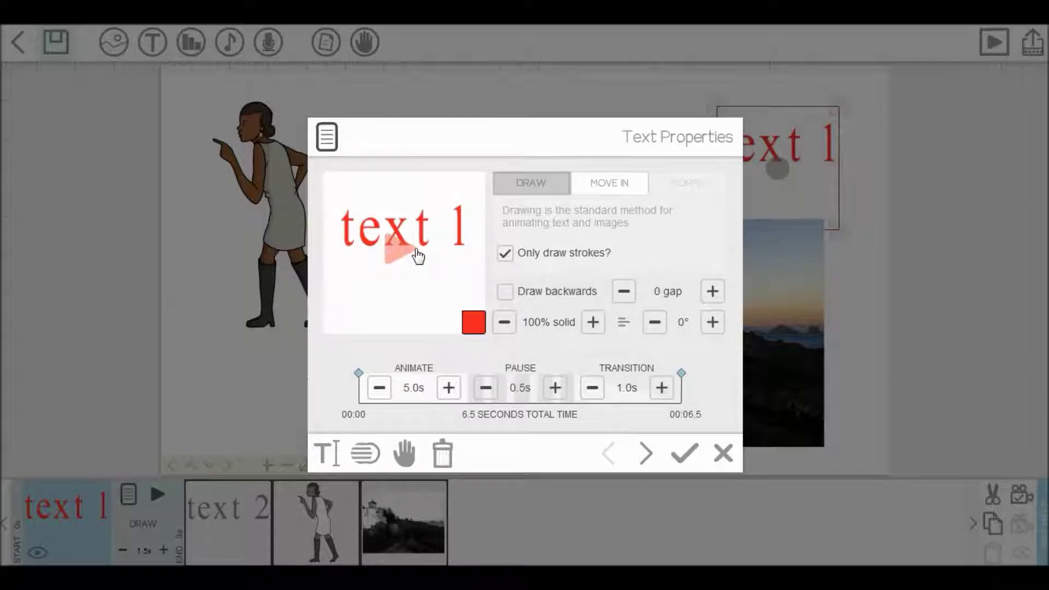
click(416, 254)
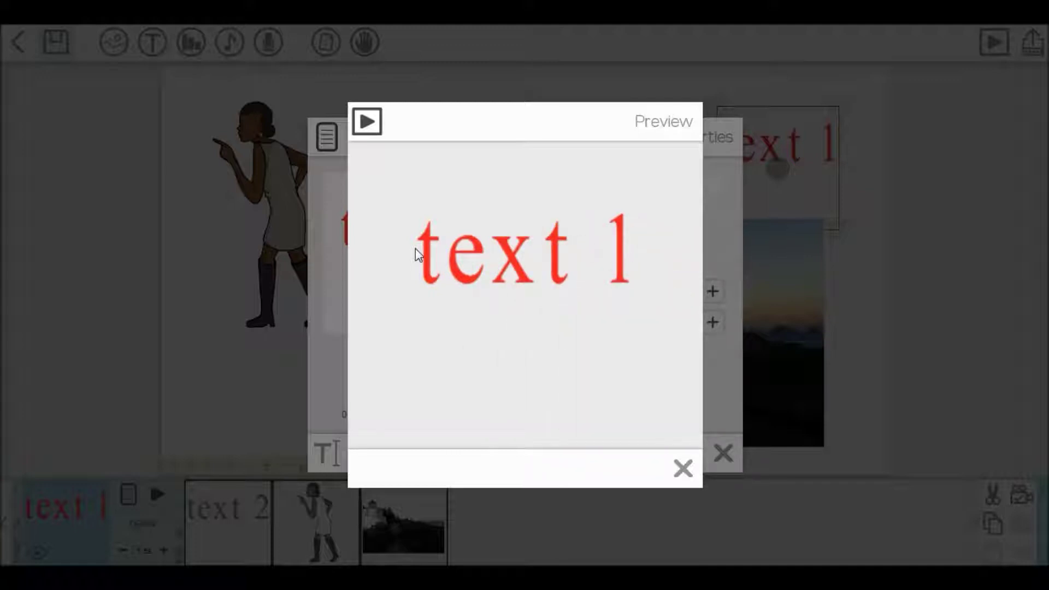
click(683, 468)
click(683, 452)
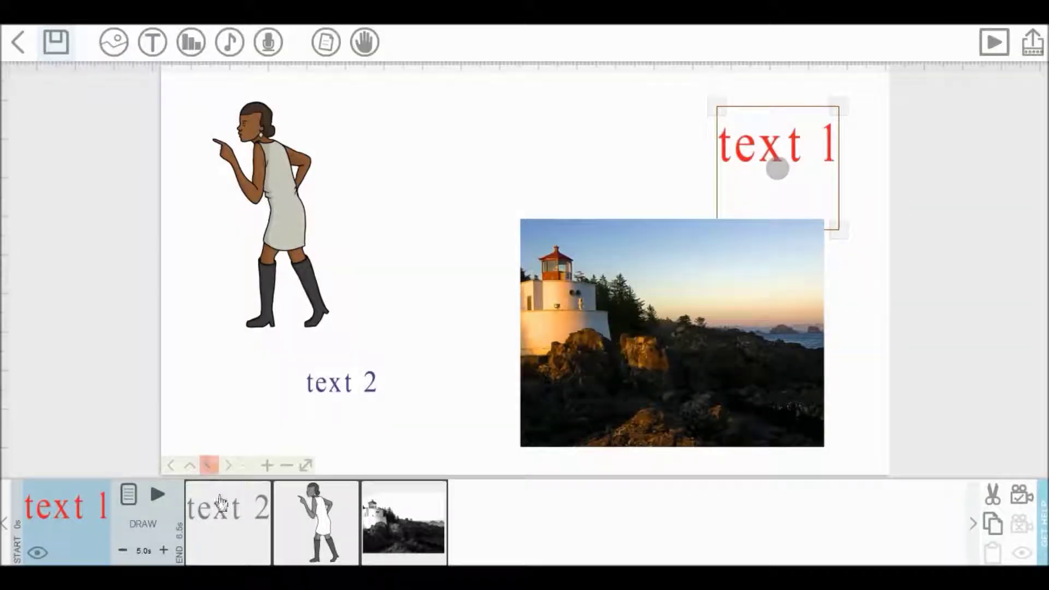
Increase the pause after text 1 to 5.5 seconds in Text Properties.
click(129, 494)
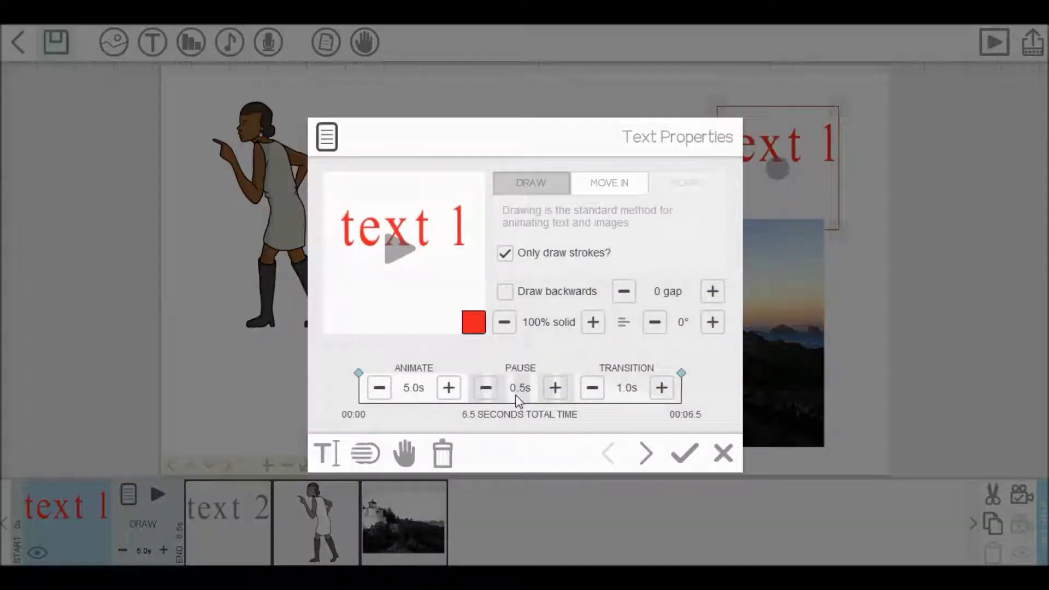
click(557, 389)
click(562, 392)
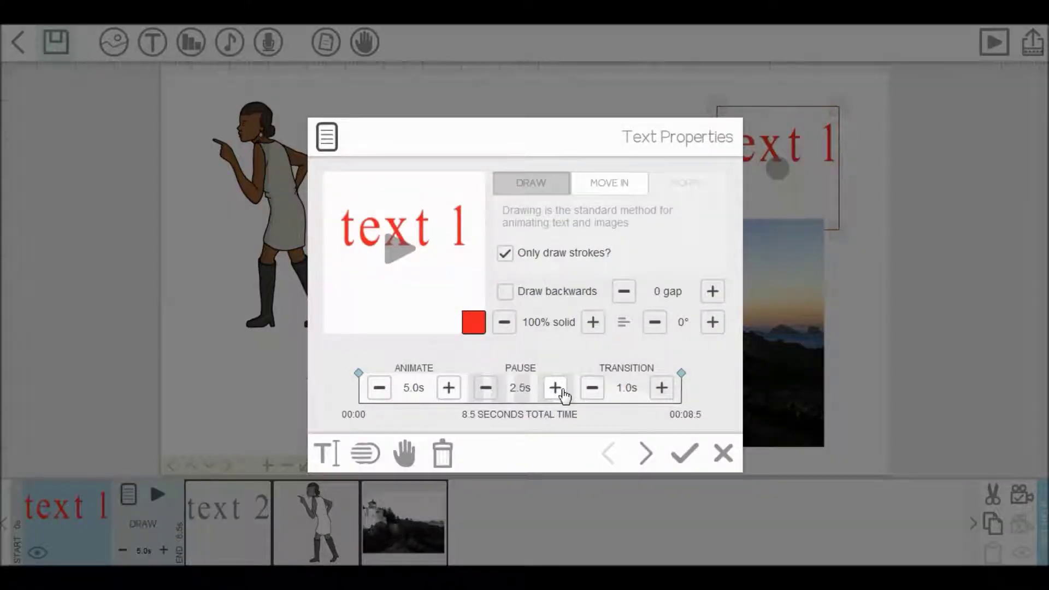
click(556, 388)
click(556, 388)
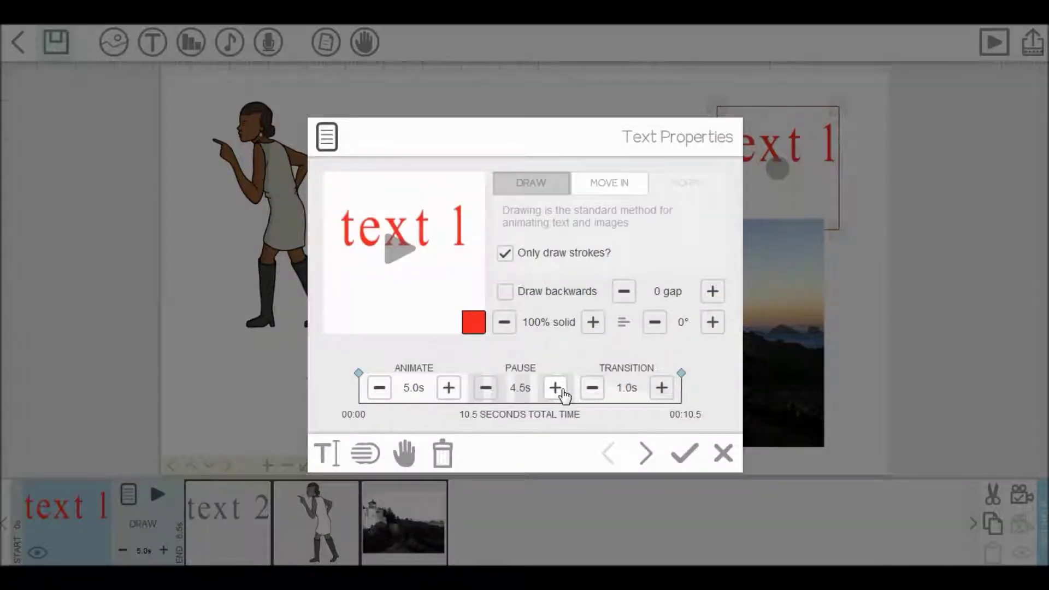
click(560, 389)
click(685, 452)
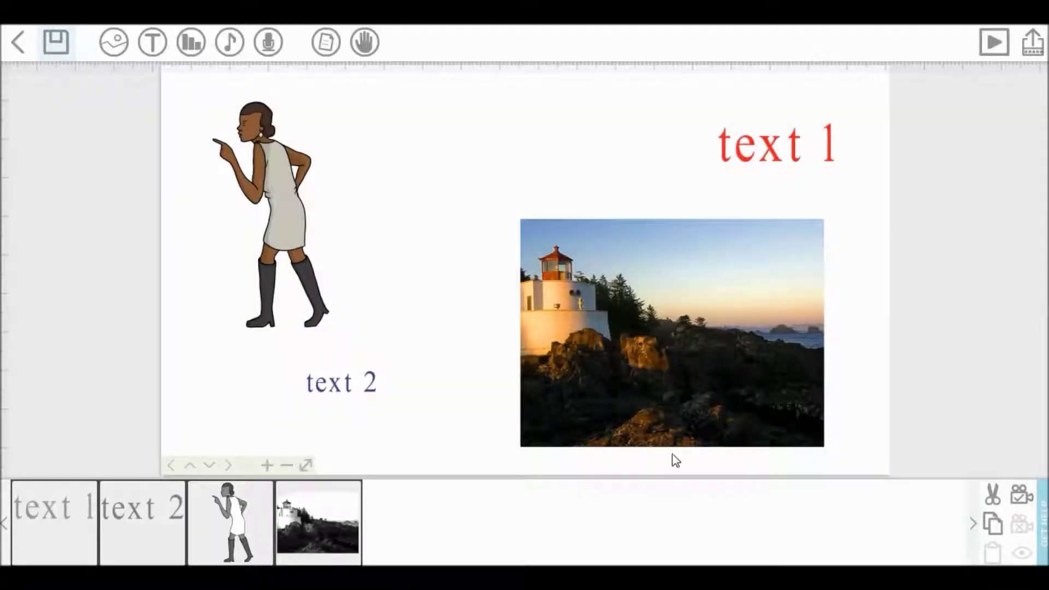
click(158, 527)
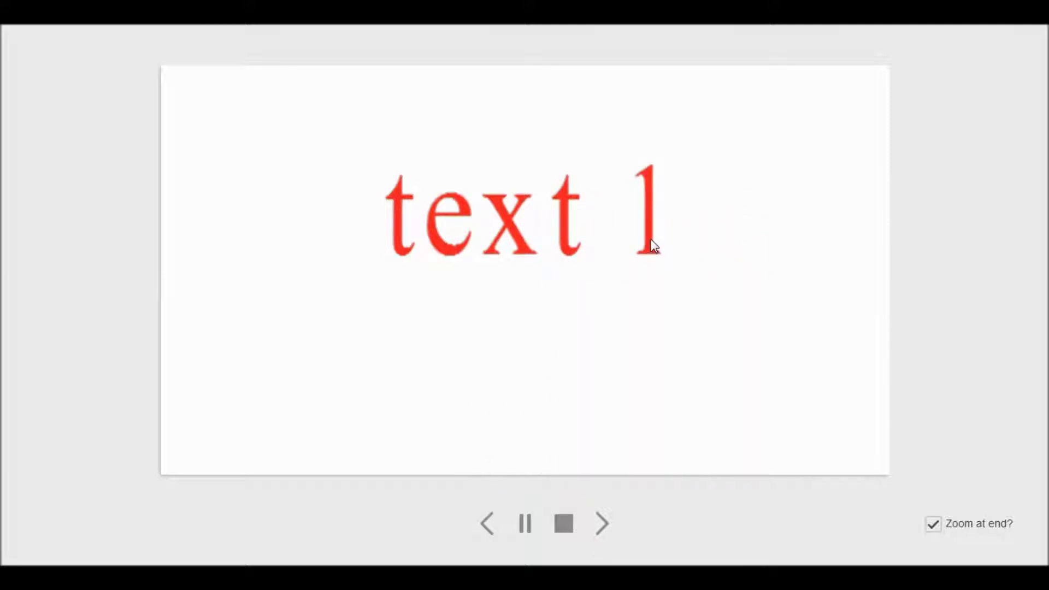
click(991, 40)
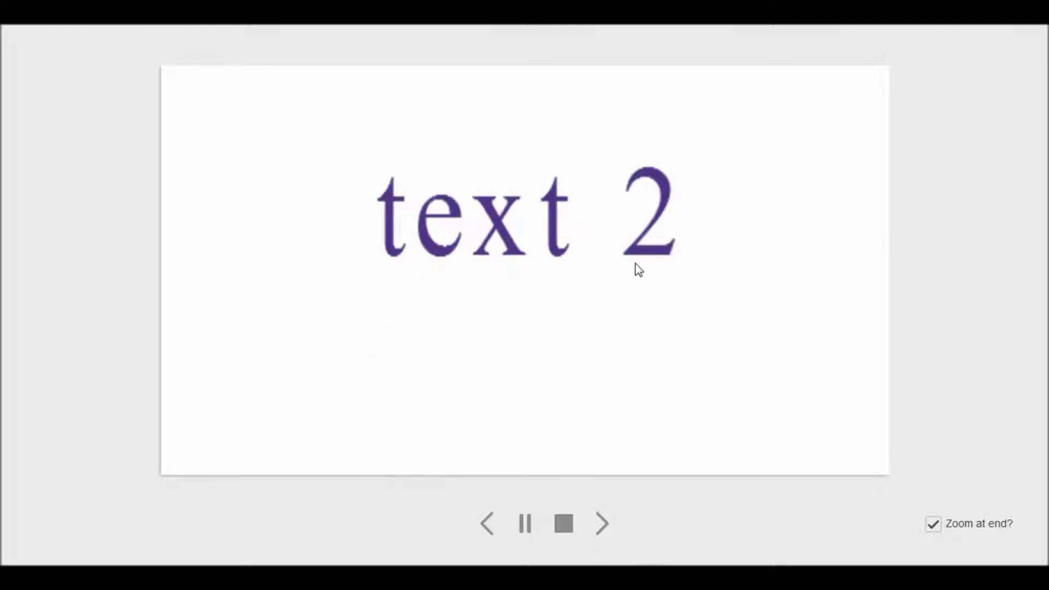
click(571, 524)
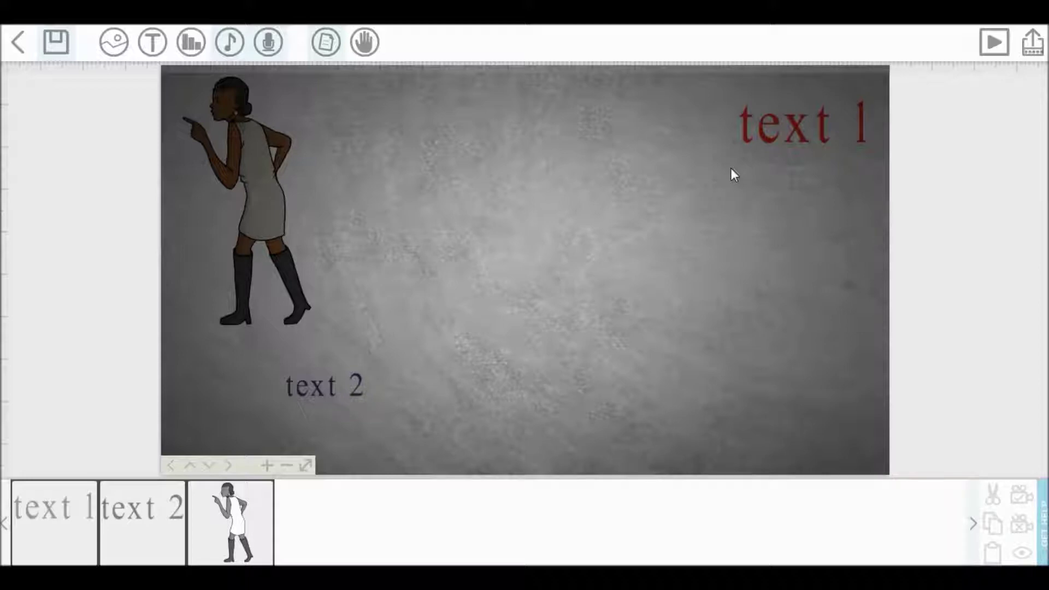
Select text 2 and then the woman in the timeline, and play the scribe from the start.
click(142, 522)
click(302, 517)
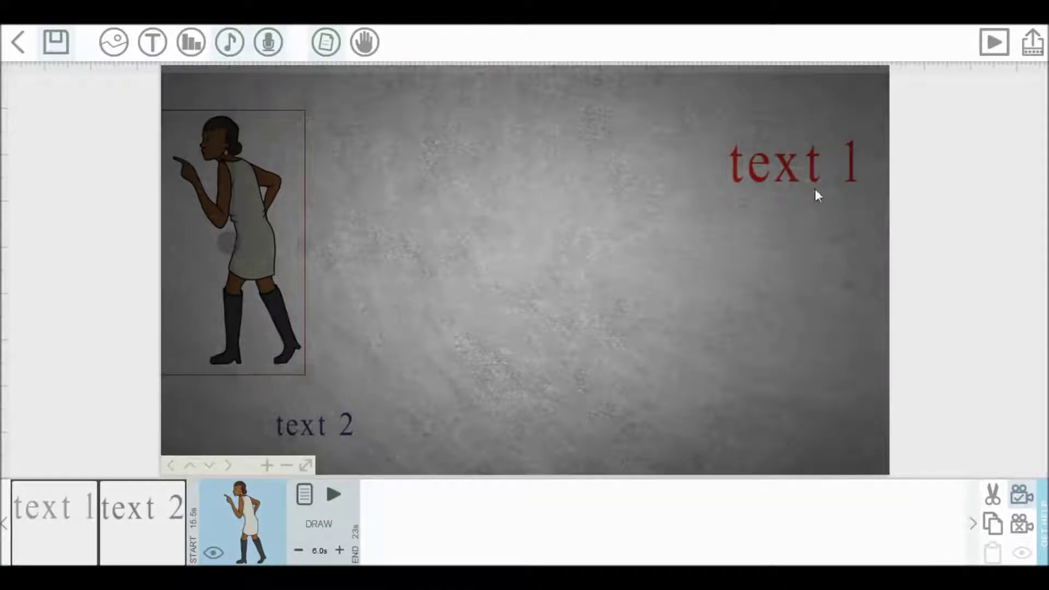
click(1007, 49)
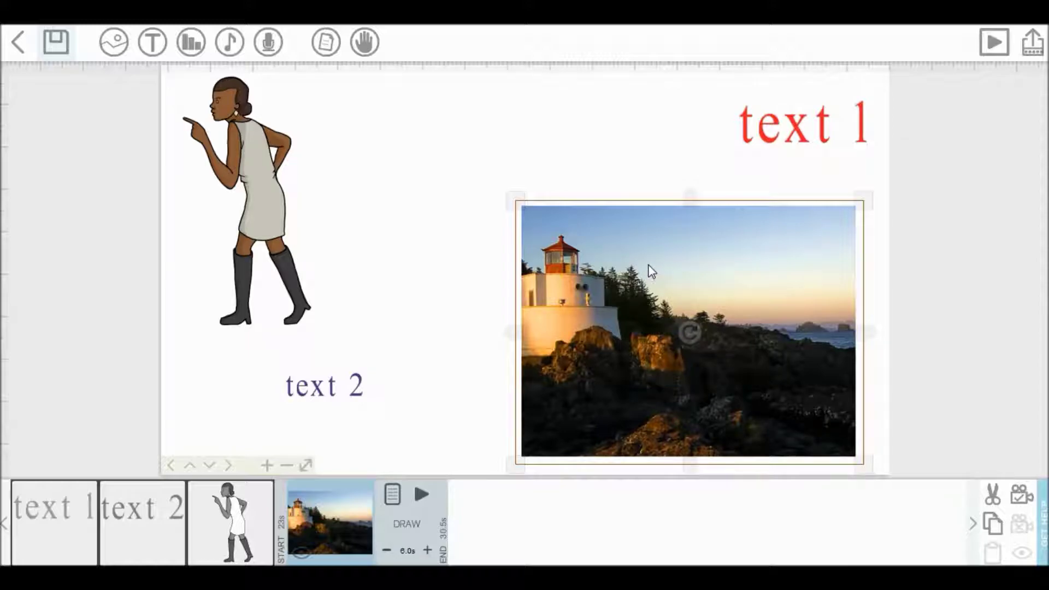
Delete the lighthouse photo, leaving only the woman, text 1 and text 2.
key(Delete)
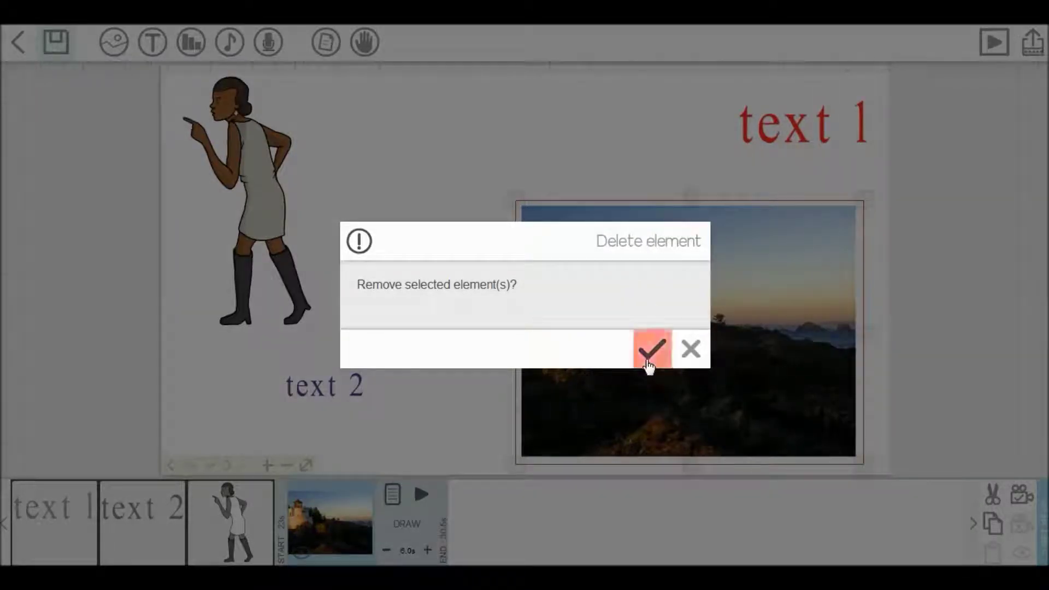
click(649, 349)
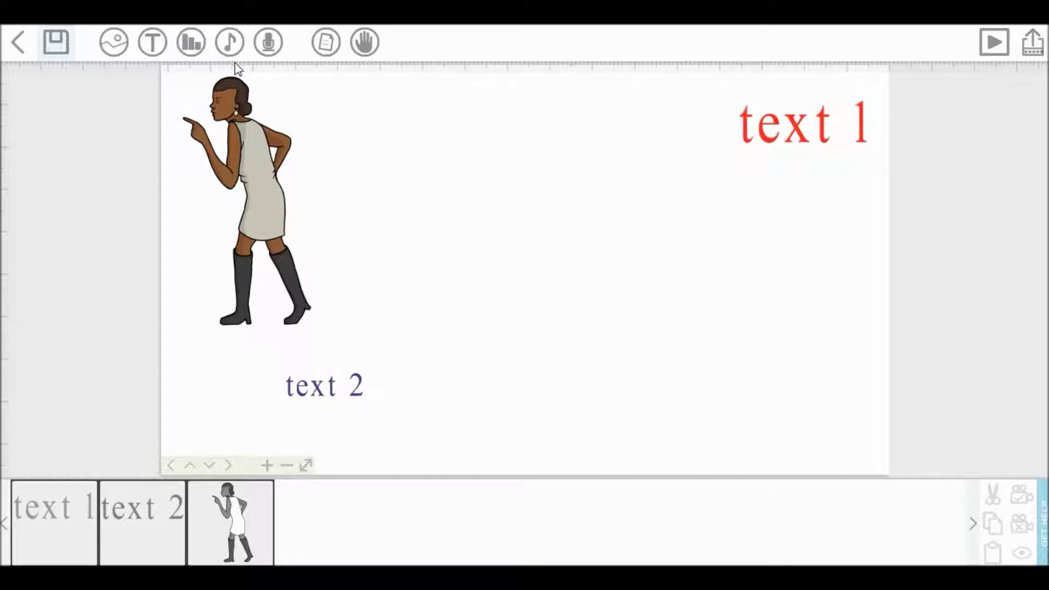
Import the Sleep Away sample MP3 from the computer and keep it as background music.
click(229, 41)
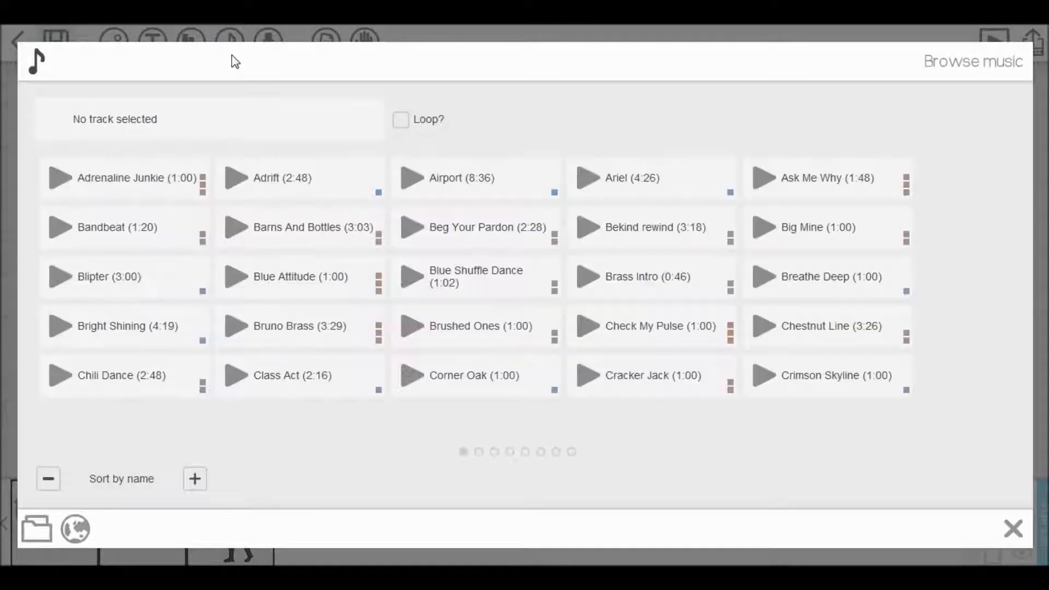
scroll(641, 402, down, 10)
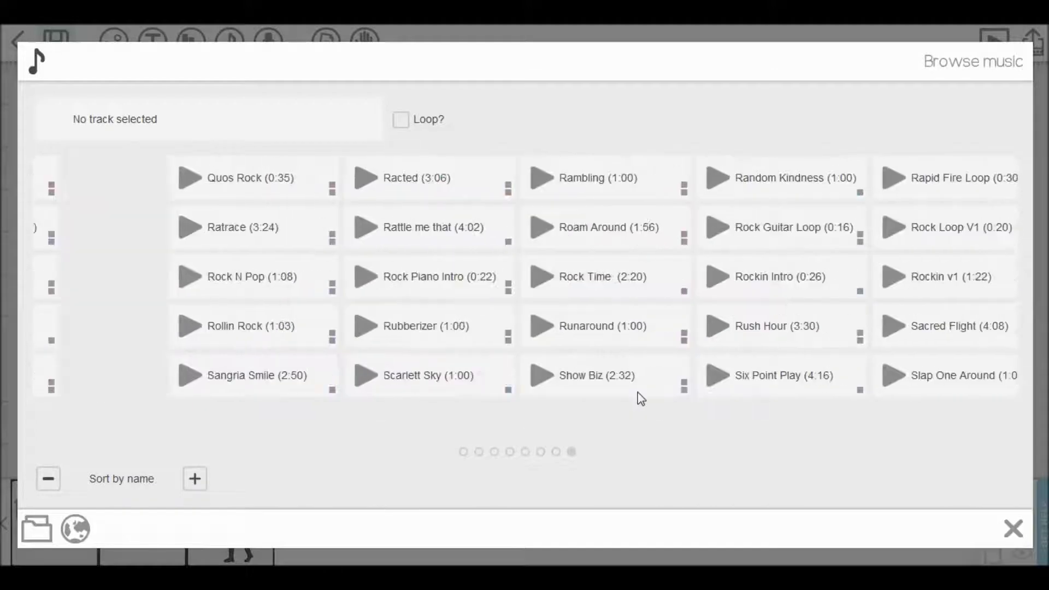
scroll(640, 402, up, 10)
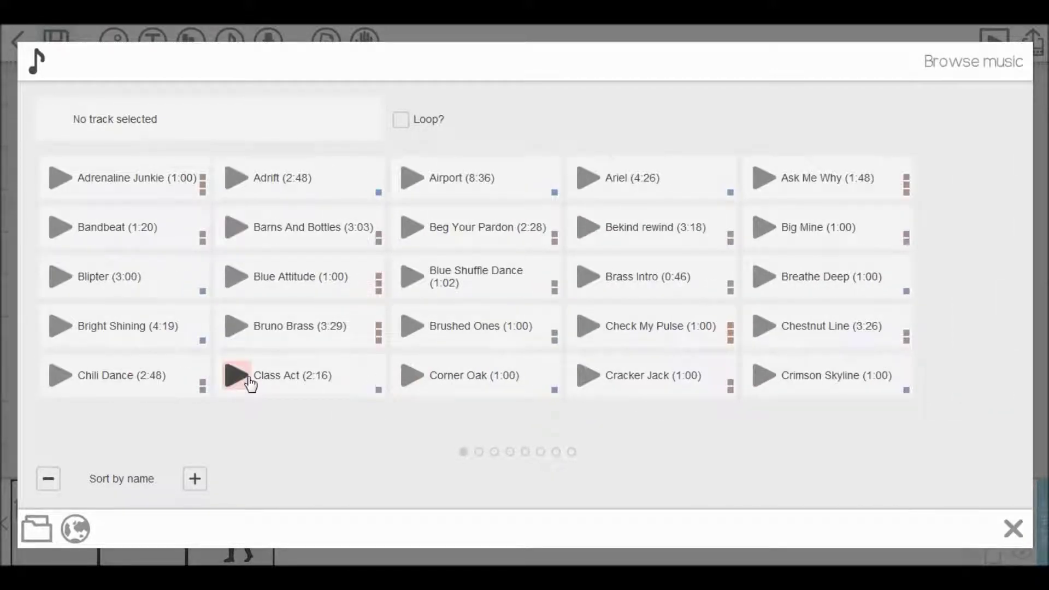
click(42, 531)
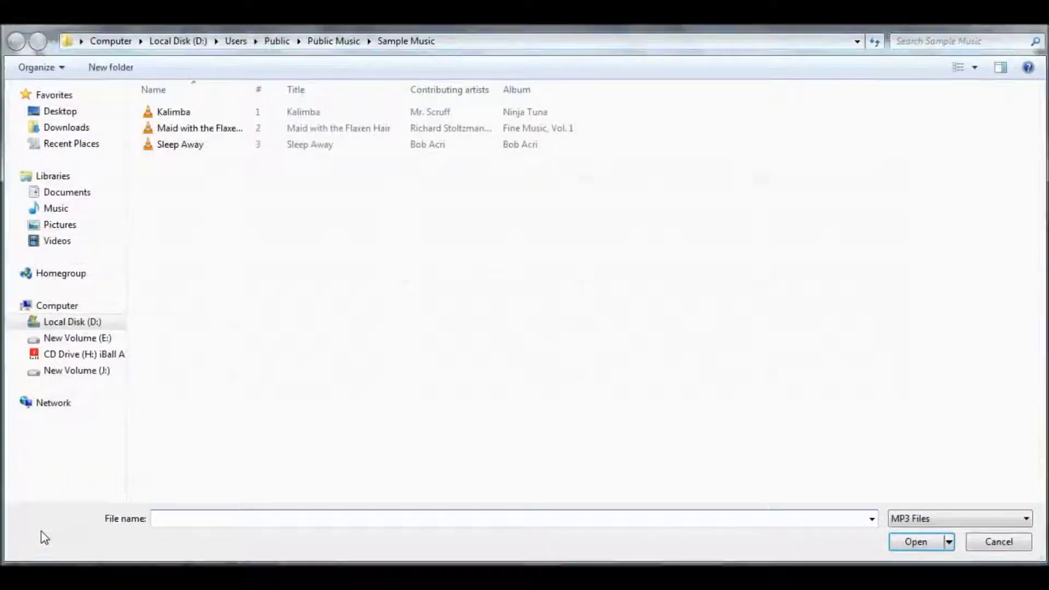
double_click(170, 146)
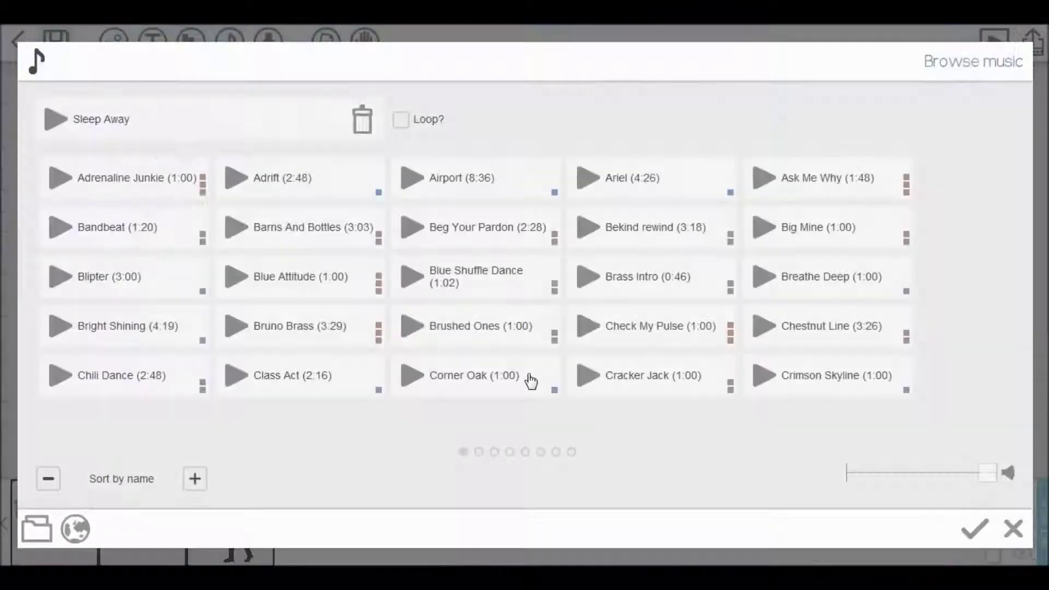
click(975, 528)
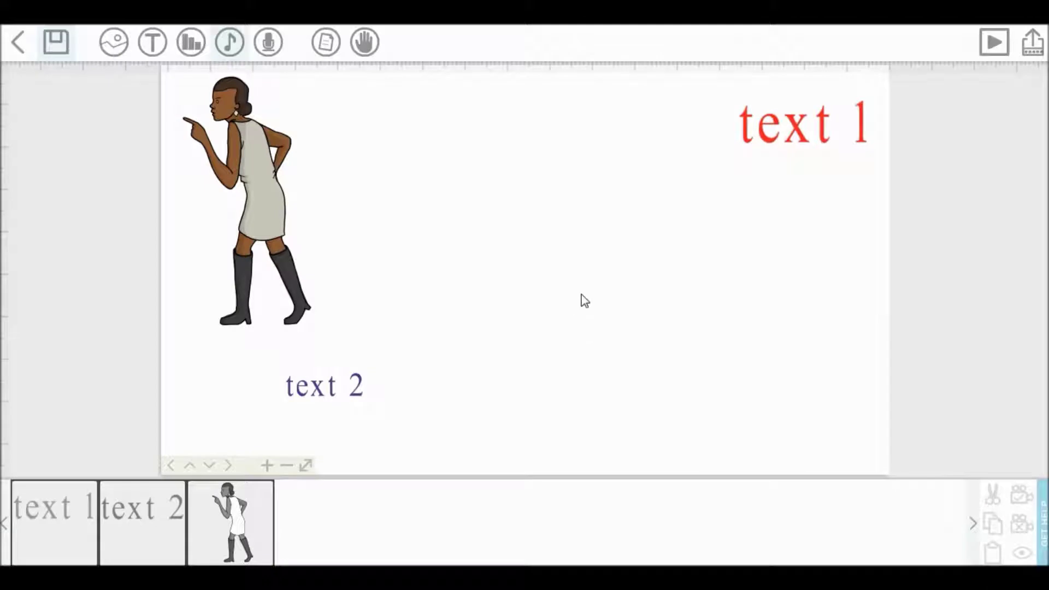
Record a new voiceover and keep it in the scribe.
click(263, 45)
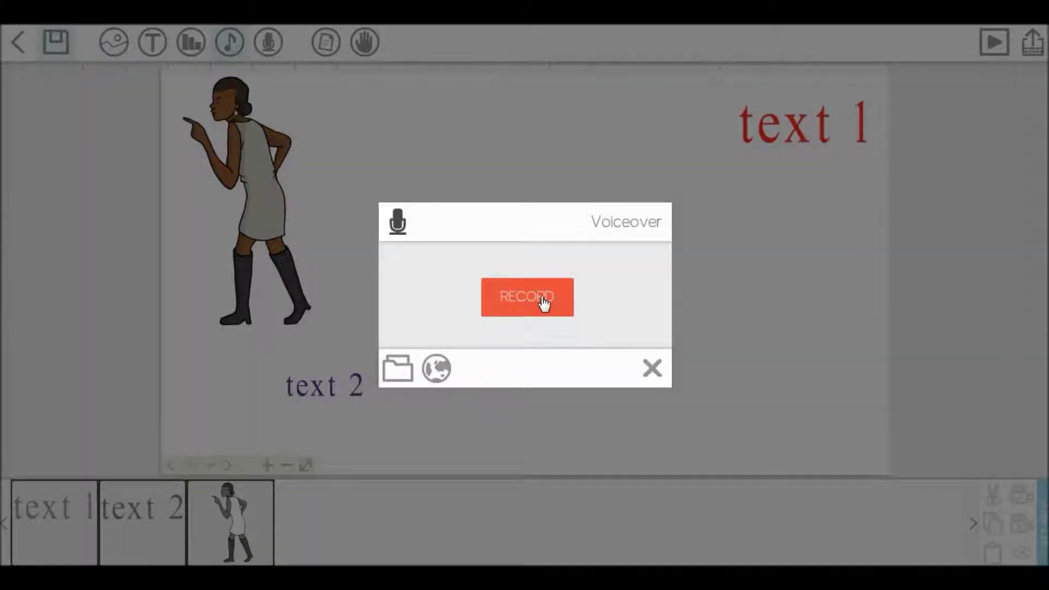
click(544, 303)
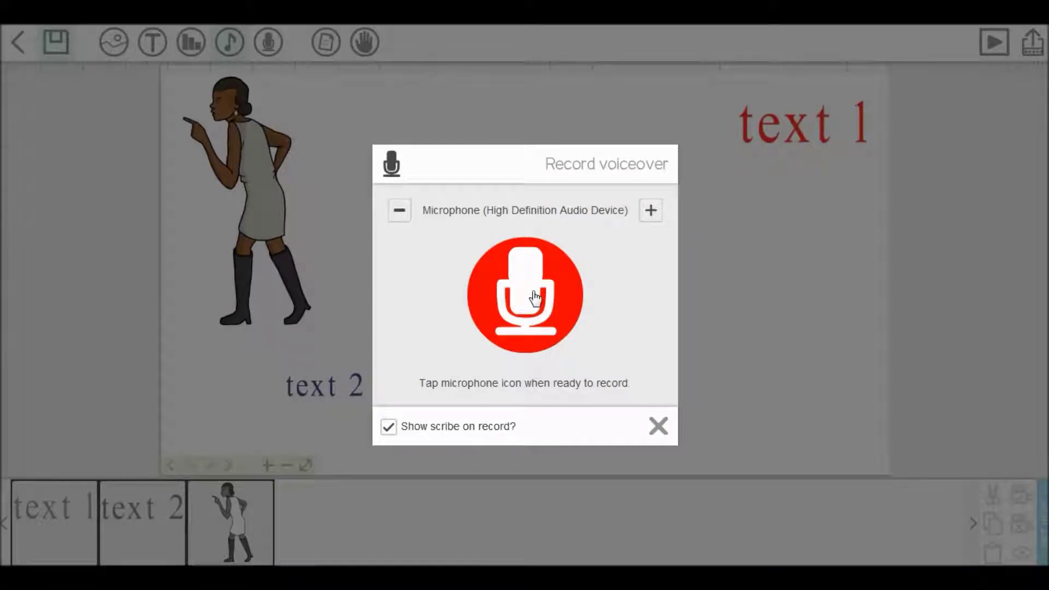
click(535, 298)
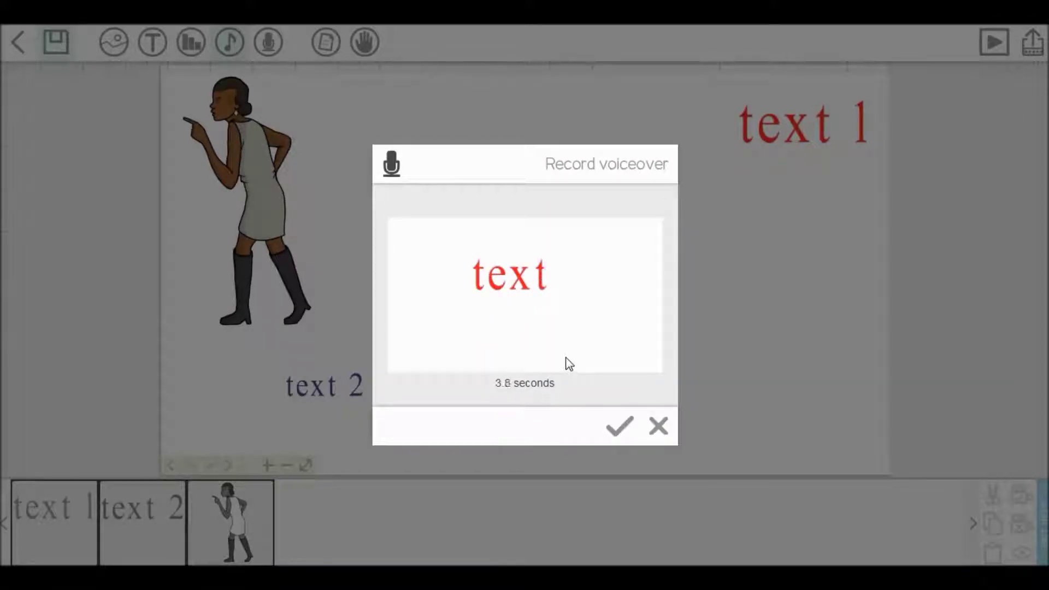
click(622, 432)
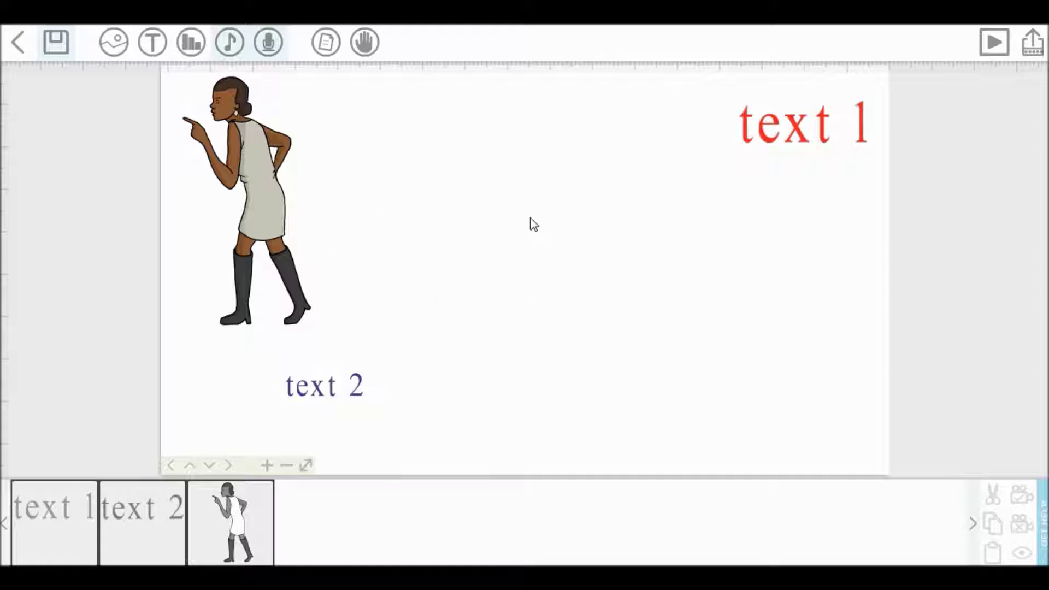
click(330, 59)
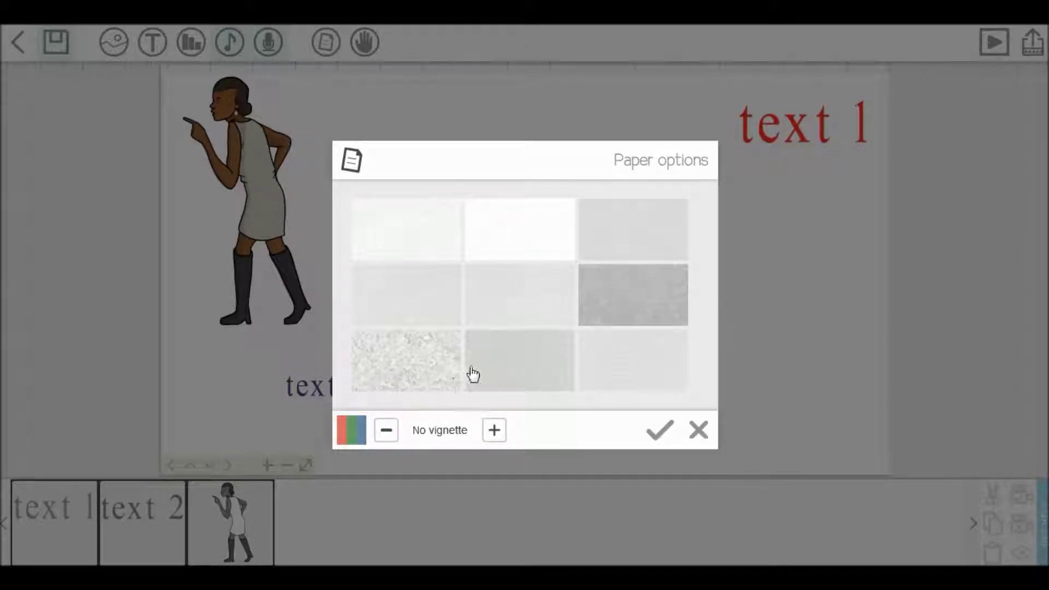
Choose the grey textured paper tile and settle the vignette on soft after trying hard.
click(494, 431)
click(494, 431)
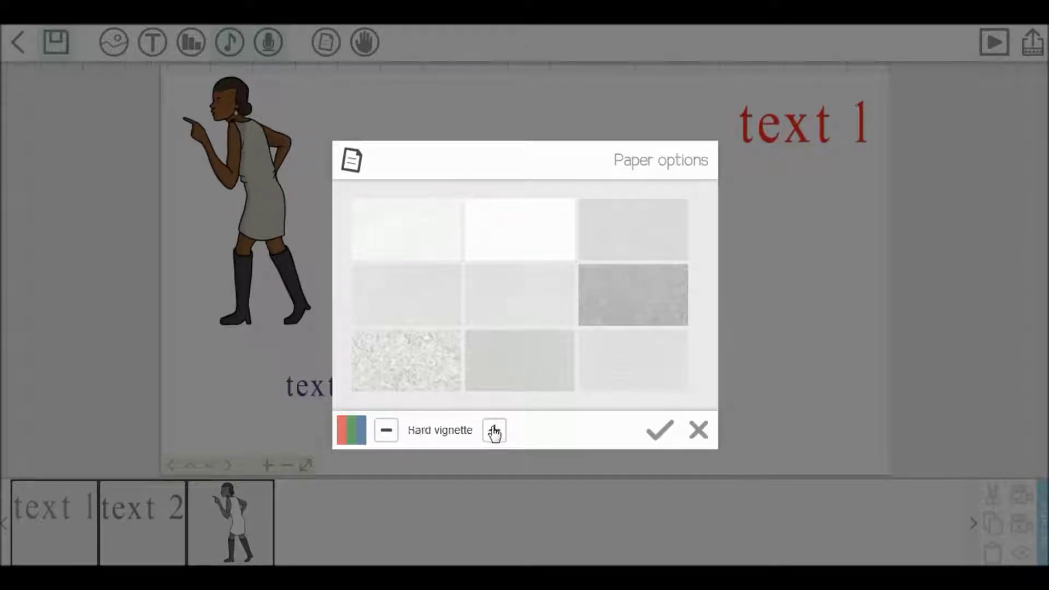
click(644, 431)
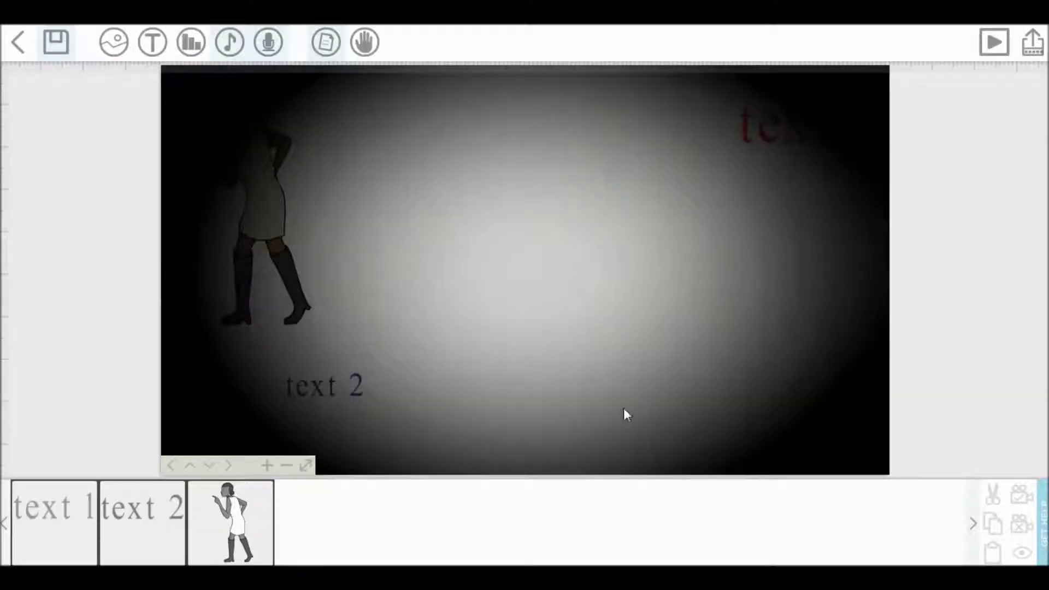
click(326, 42)
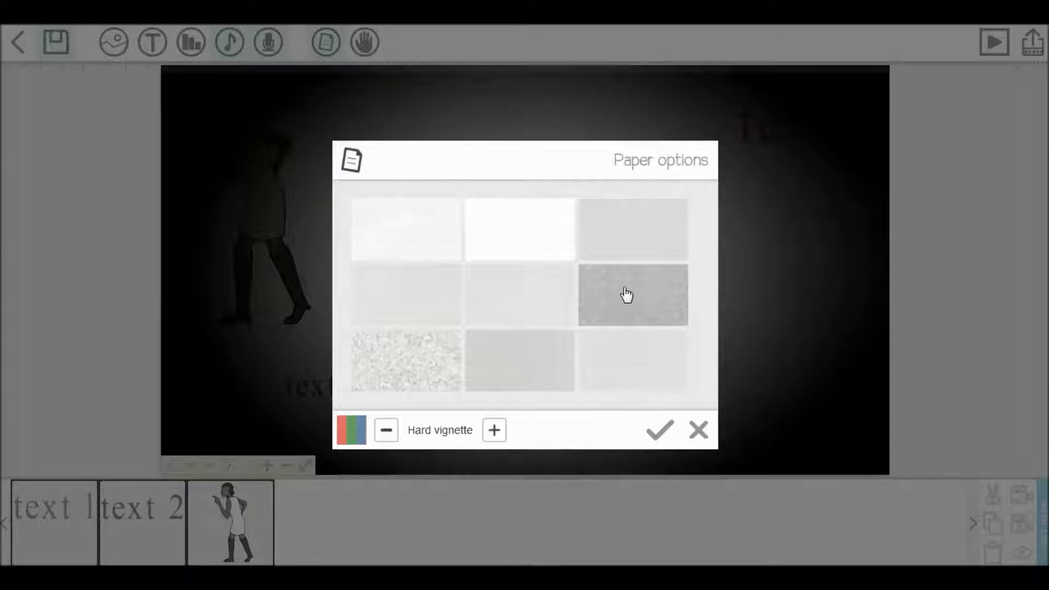
click(626, 295)
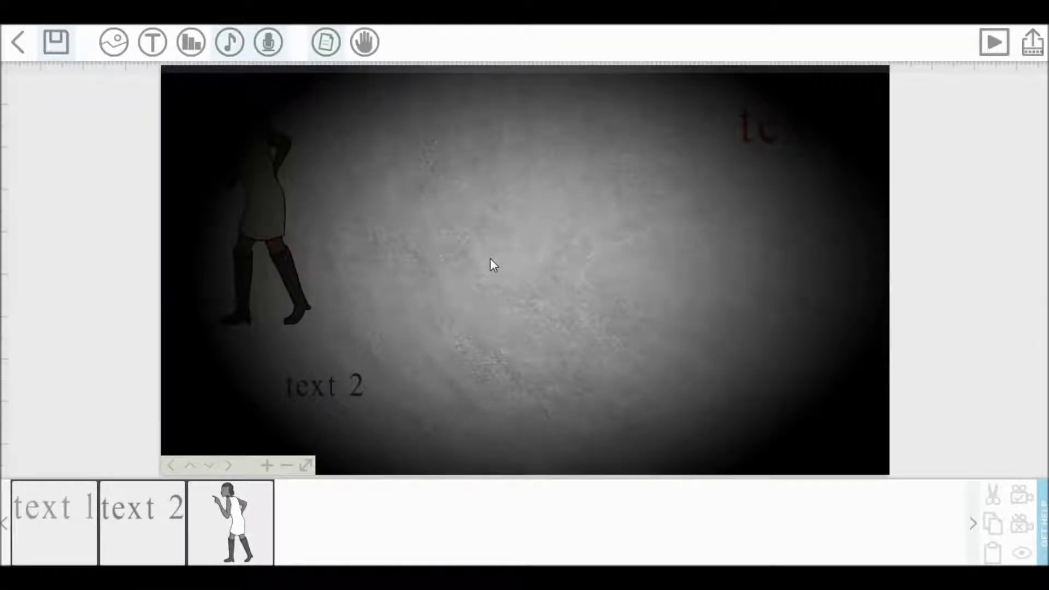
click(317, 48)
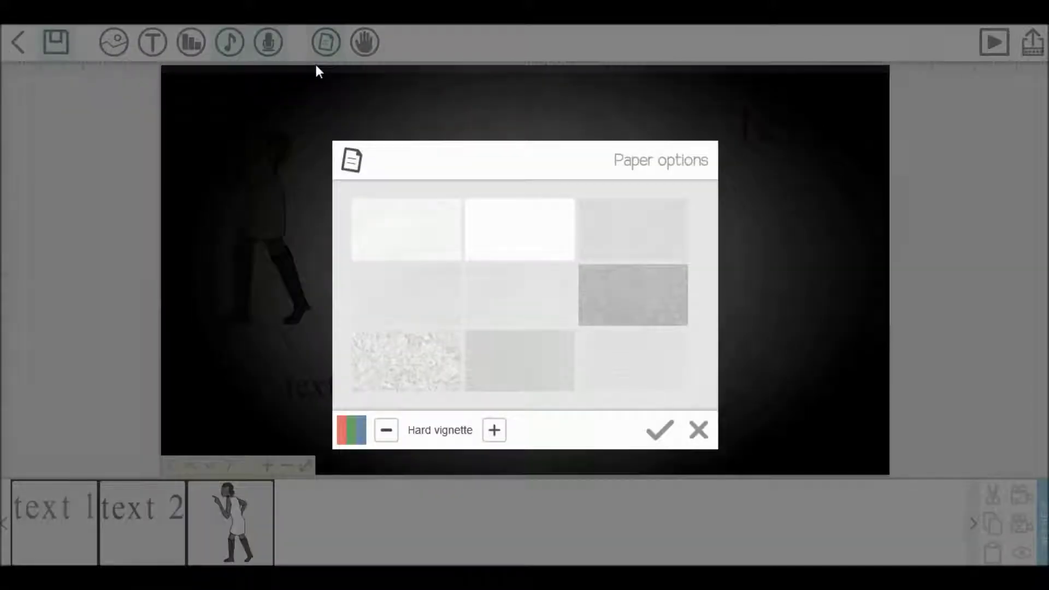
click(383, 432)
click(659, 430)
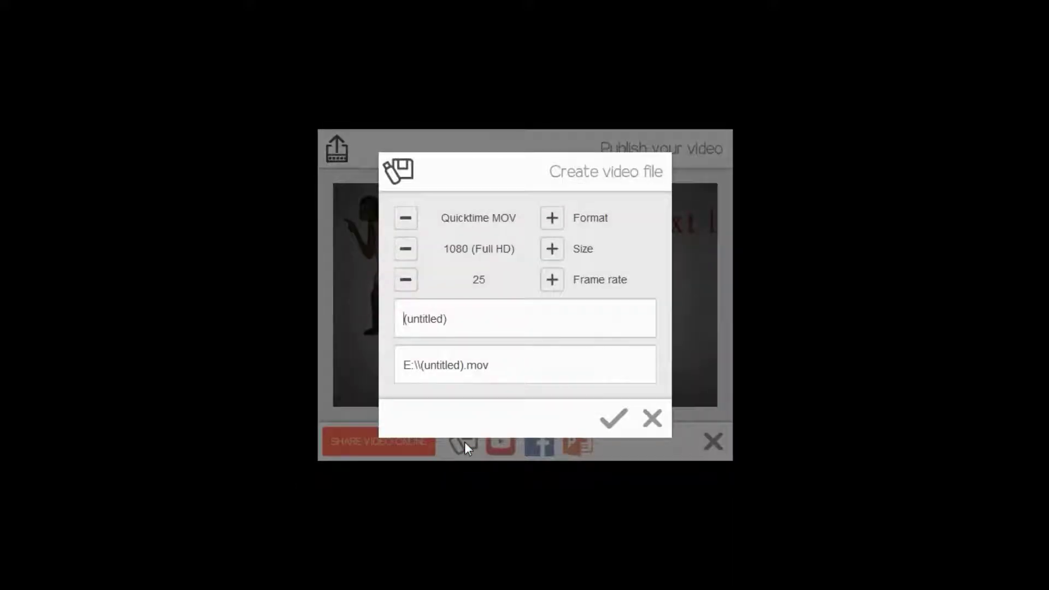
Set the export format to Windows WMV, size 1080 (Full HD) and frame rate 25.
click(553, 221)
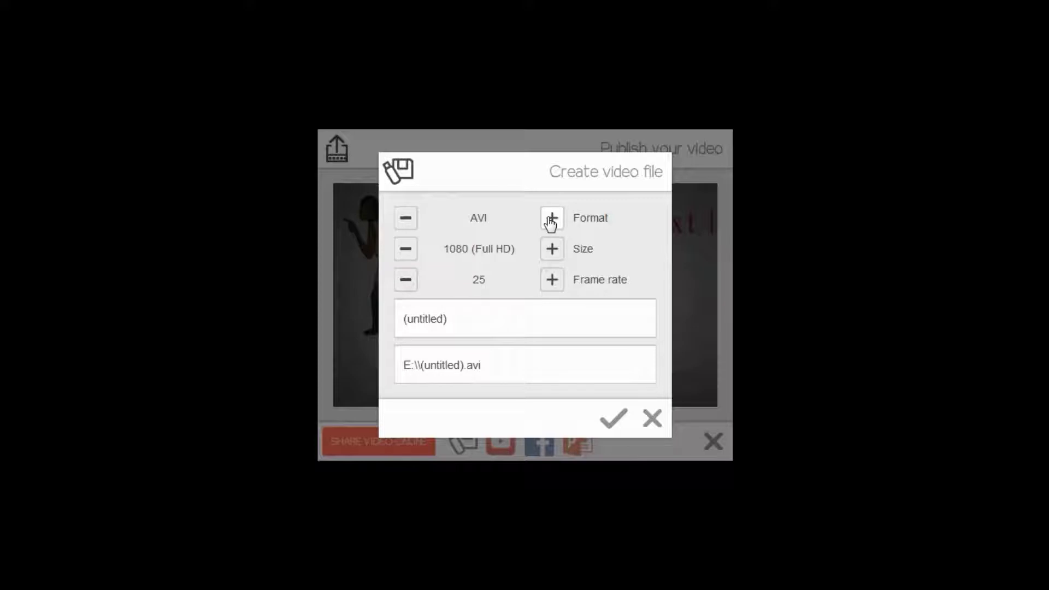
click(406, 226)
click(406, 229)
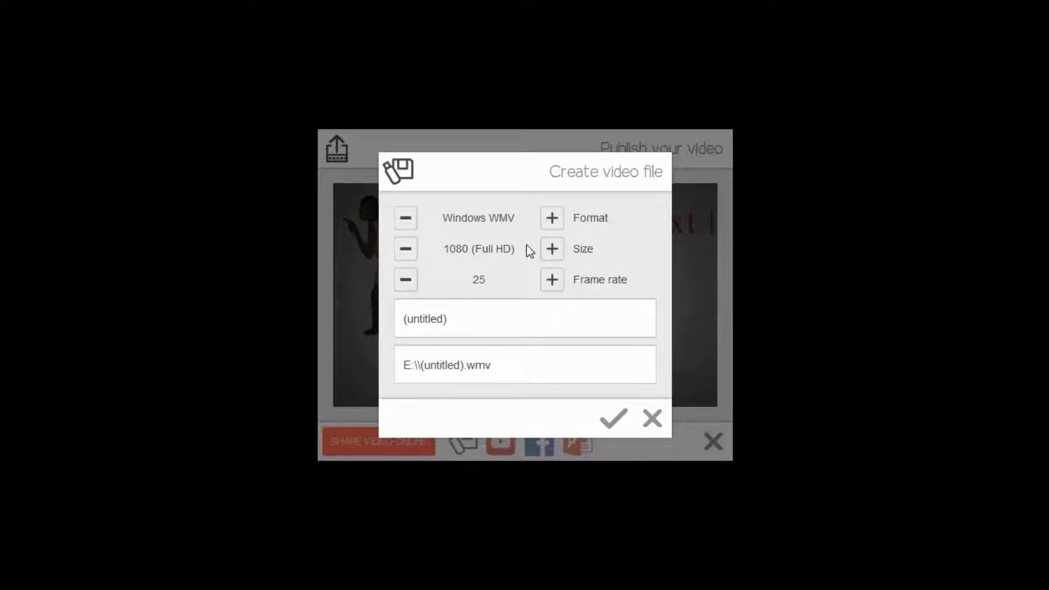
click(553, 250)
click(555, 250)
click(554, 250)
click(554, 251)
click(553, 280)
click(552, 279)
click(552, 280)
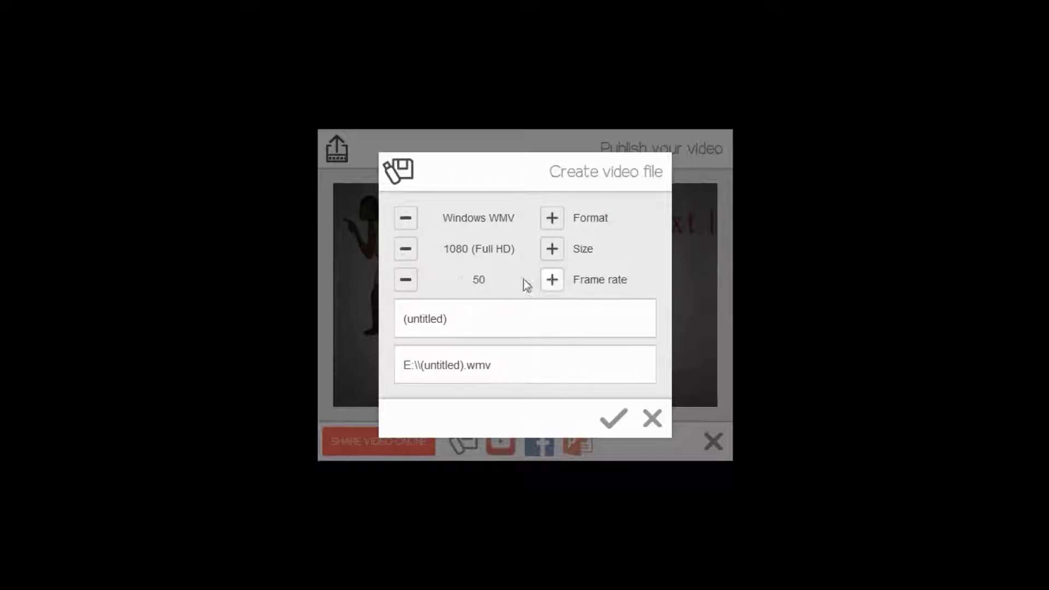
click(406, 280)
Name the video file 'my video2' and create it.
drag(468, 318, 392, 321)
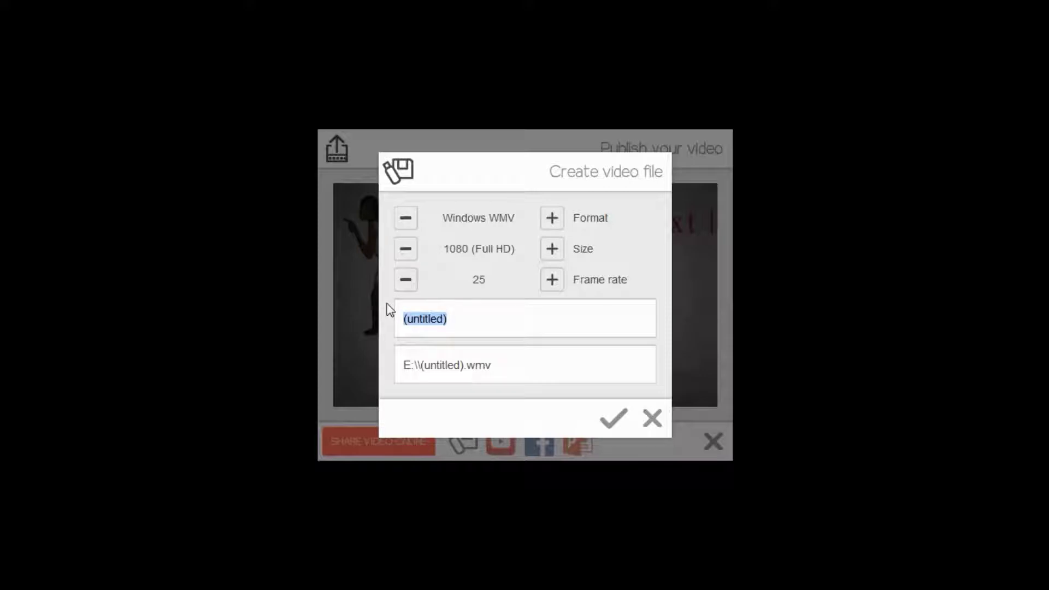
text(my video)
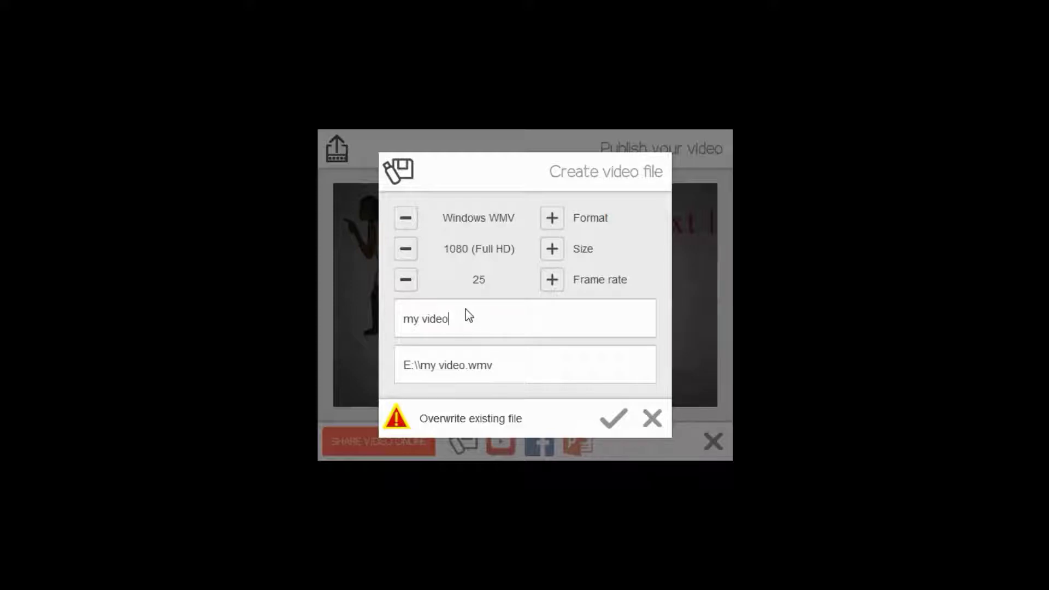
text(2)
click(611, 415)
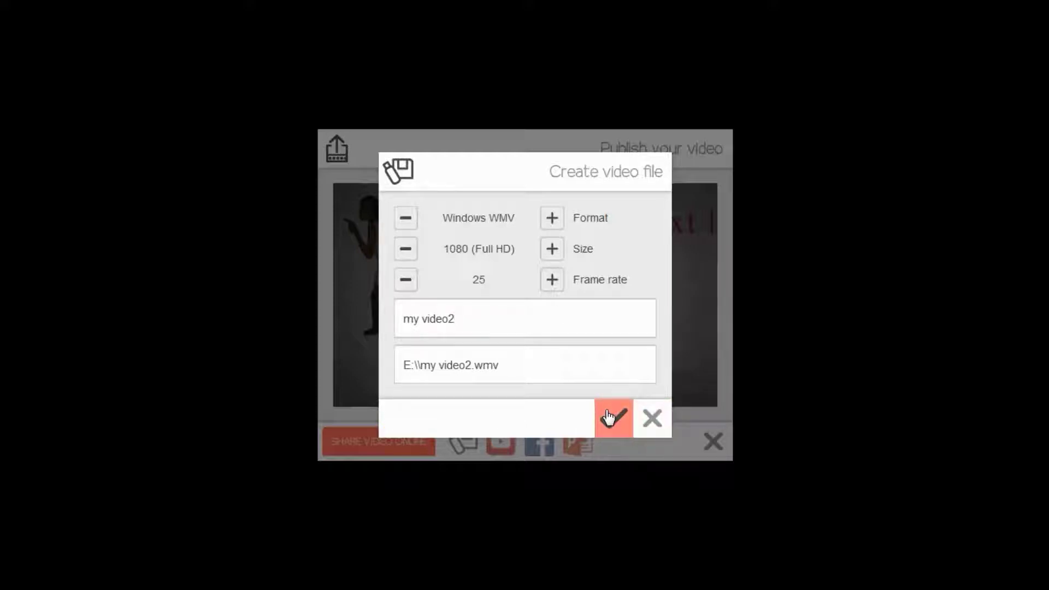
click(613, 417)
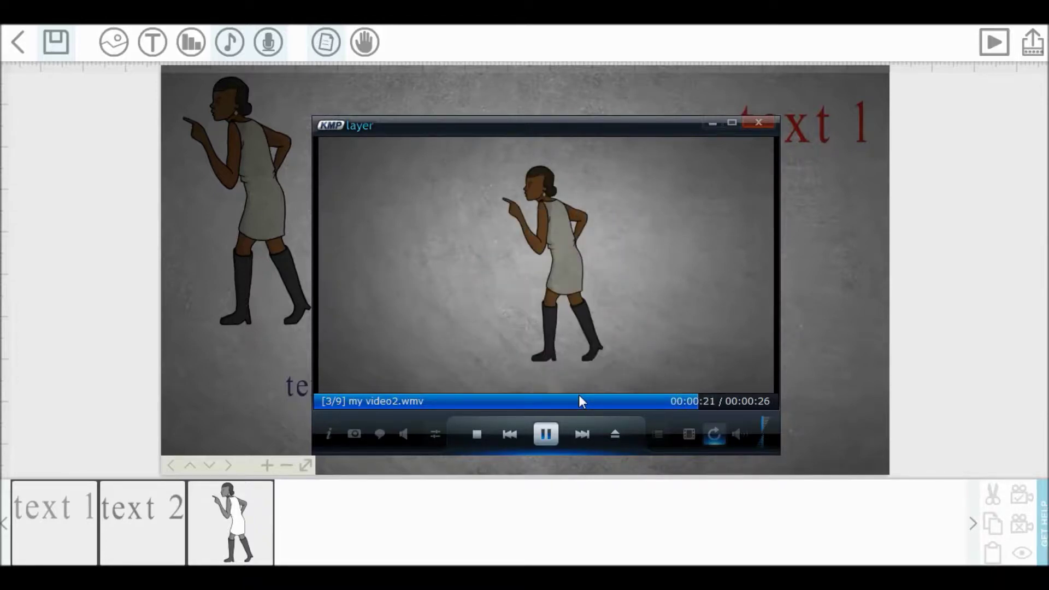
Close KMPlayer after watching my video2.wmv to return to the scribe editor.
click(765, 125)
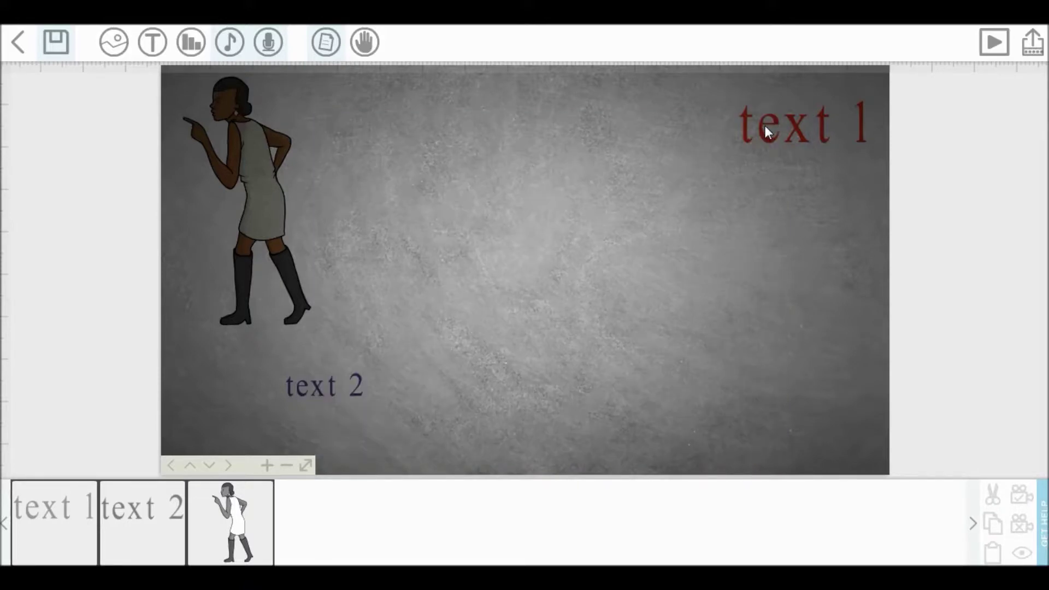